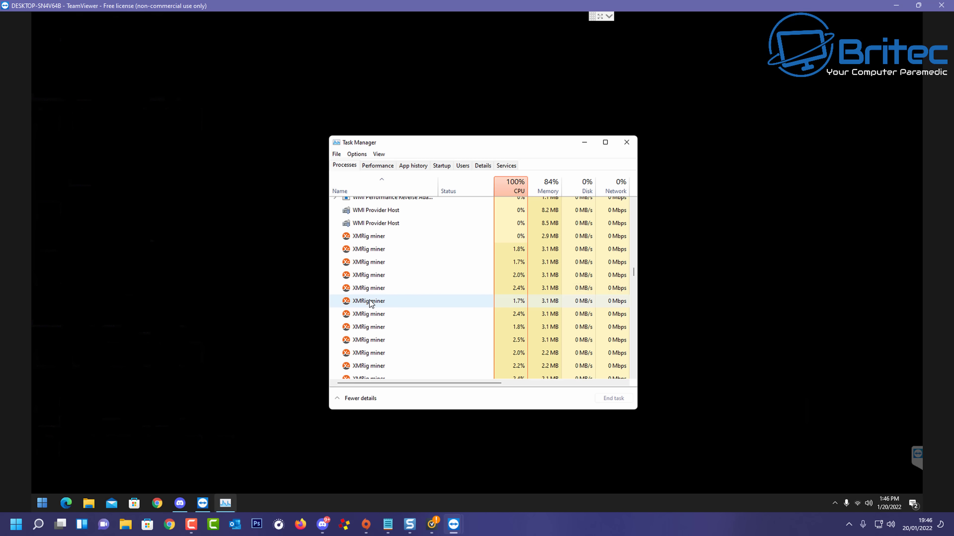
# - Examine the XMRig miner entries in the process list, including how many run and their CPU load
pyautogui.scroll(2, 372, 271)
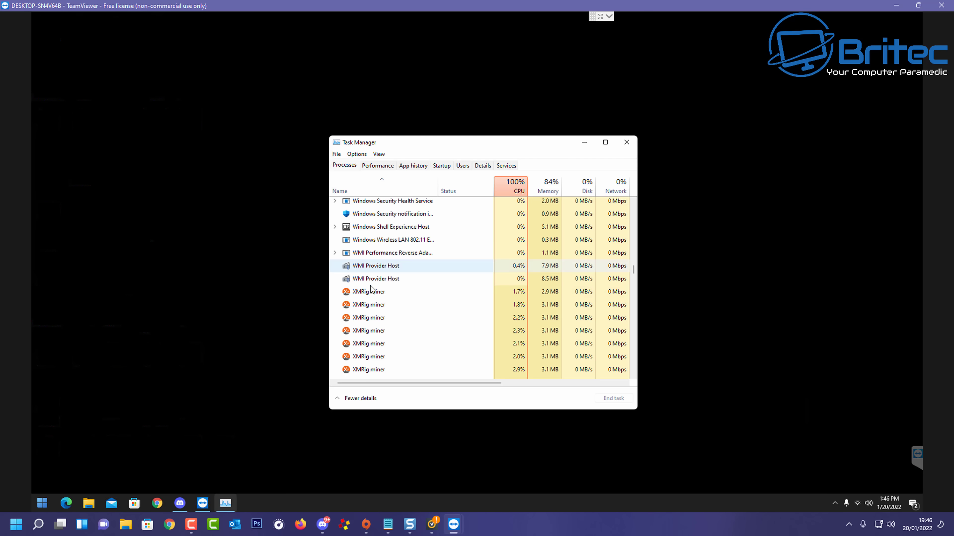
pyautogui.click(370, 294)
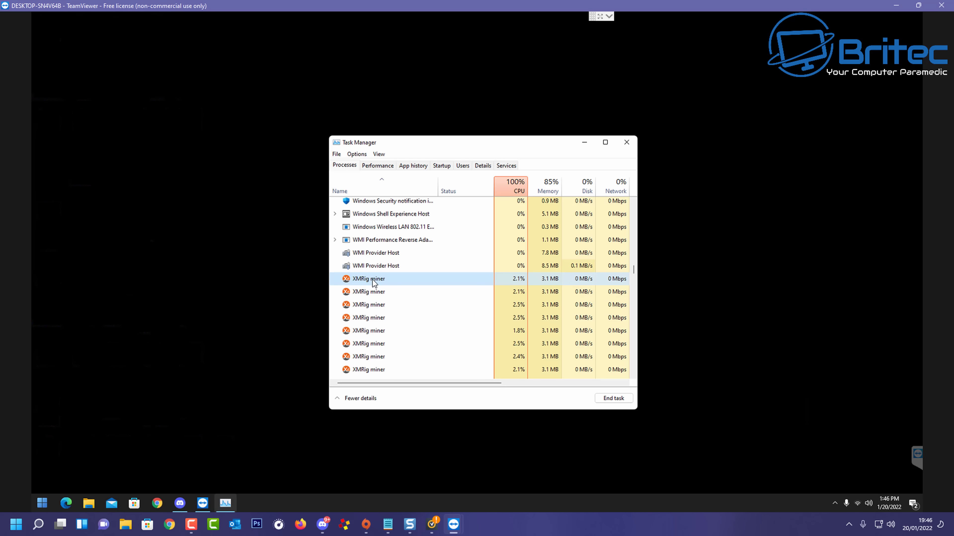
pyautogui.rightClick(374, 283)
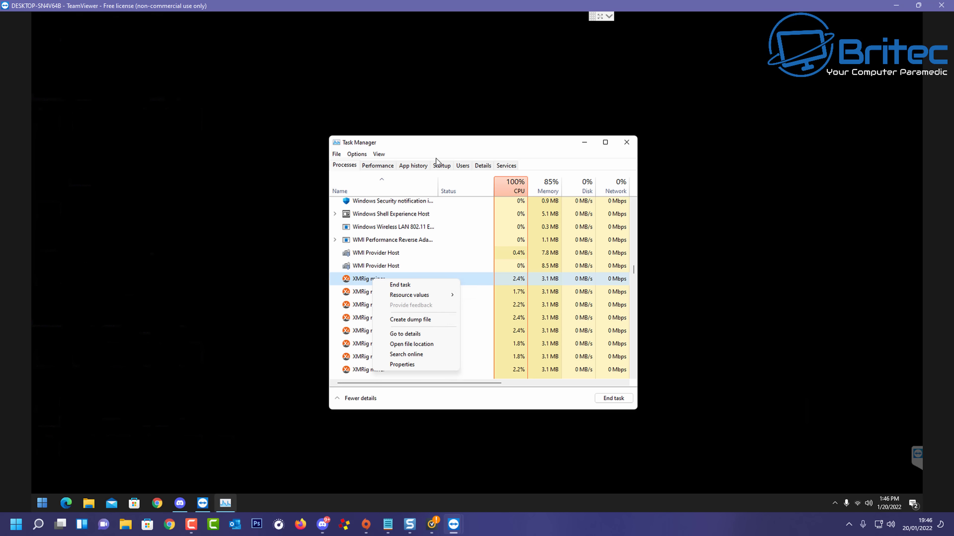
pyautogui.click(433, 139)
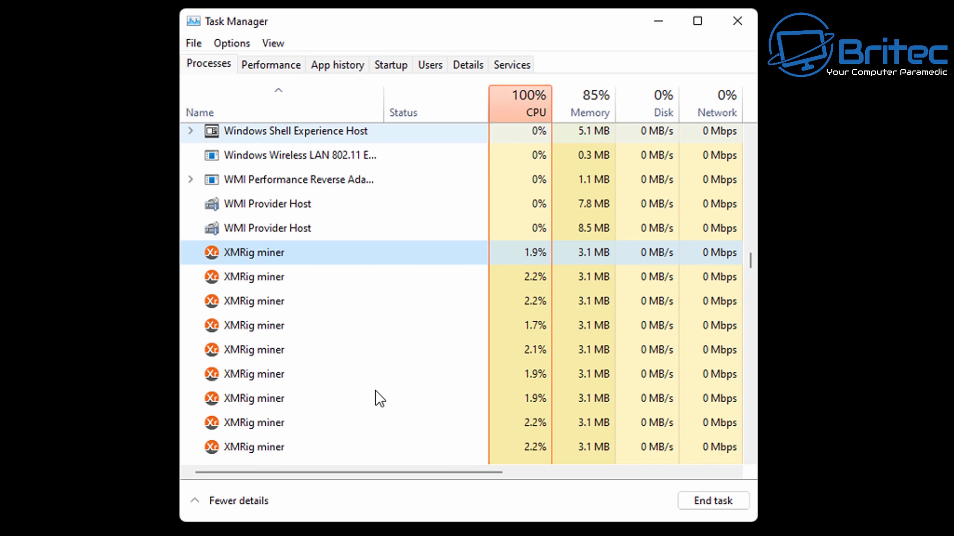
pyautogui.scroll(-3, 361, 380)
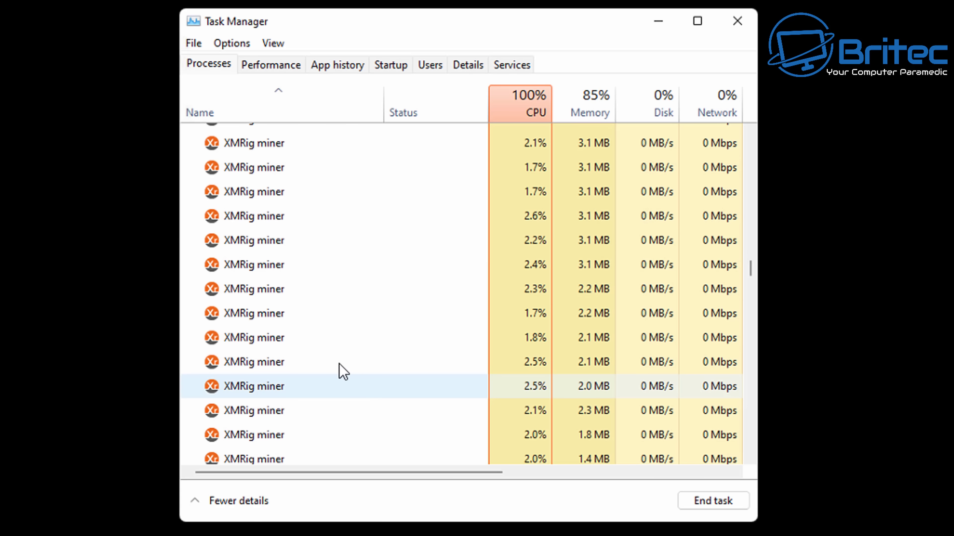
pyautogui.scroll(-3, 323, 370)
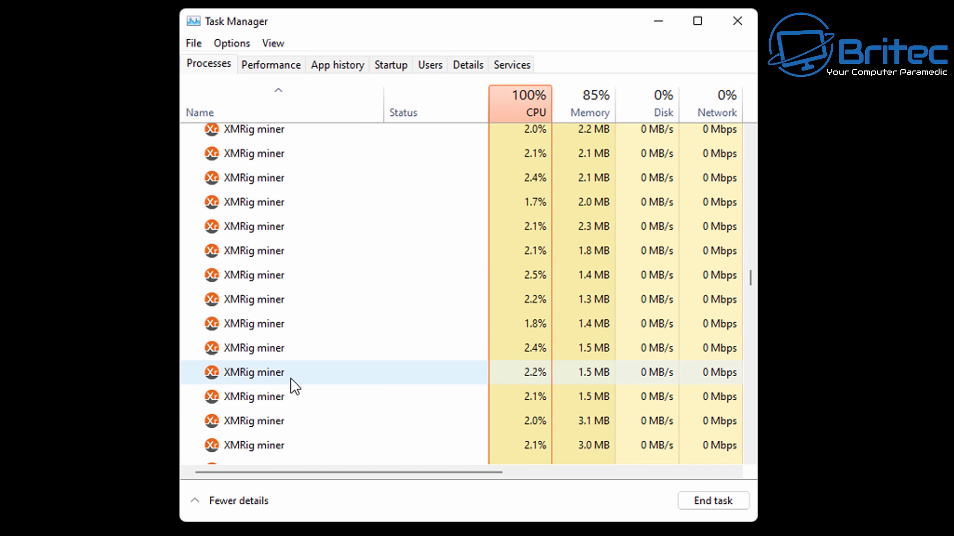
pyautogui.scroll(-5, 291, 379)
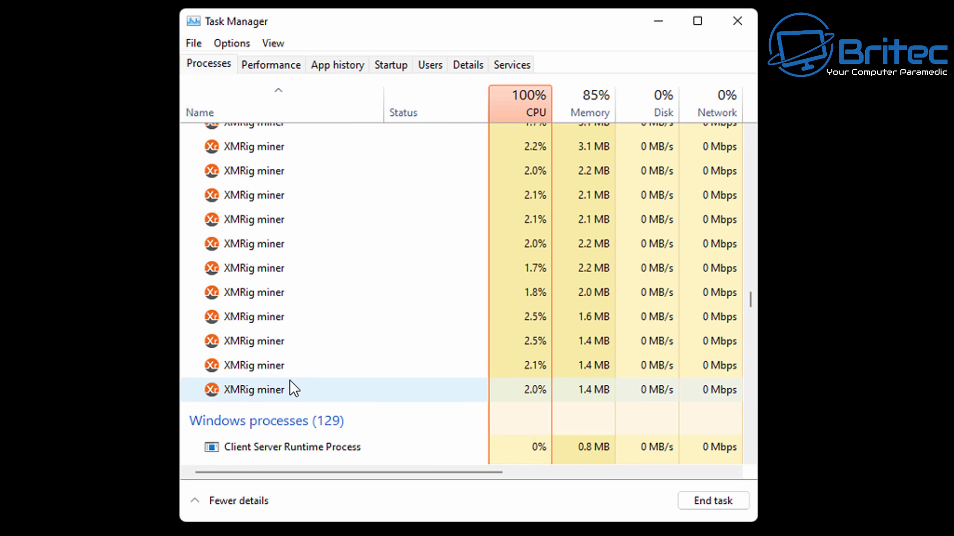
pyautogui.scroll(-1, 292, 386)
pyautogui.scroll(2, 306, 311)
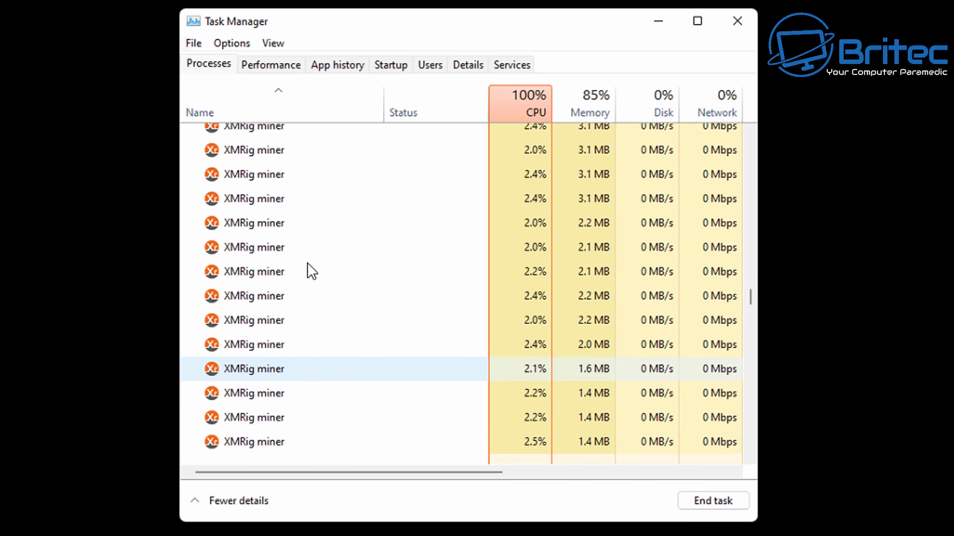
pyautogui.scroll(2, 300, 258)
pyautogui.scroll(1, 293, 252)
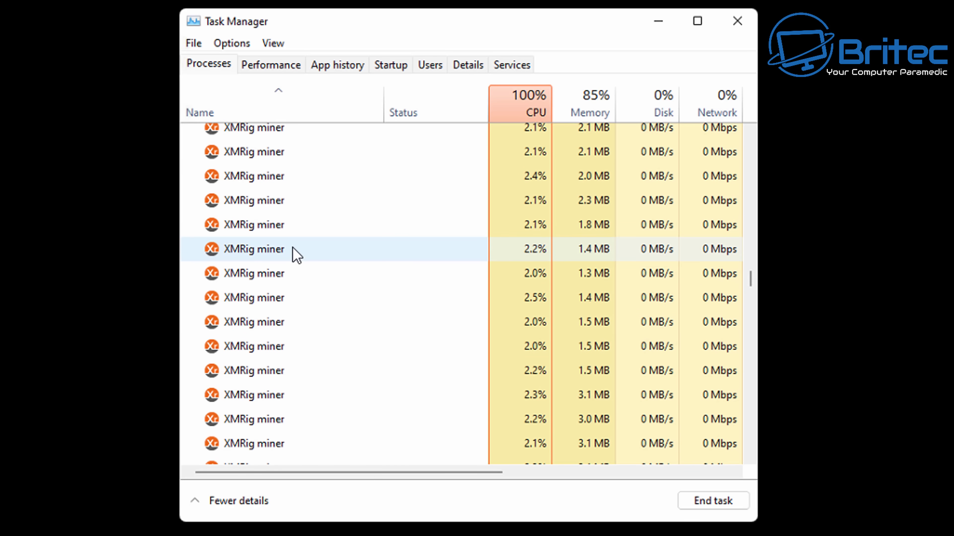
pyautogui.scroll(3, 296, 256)
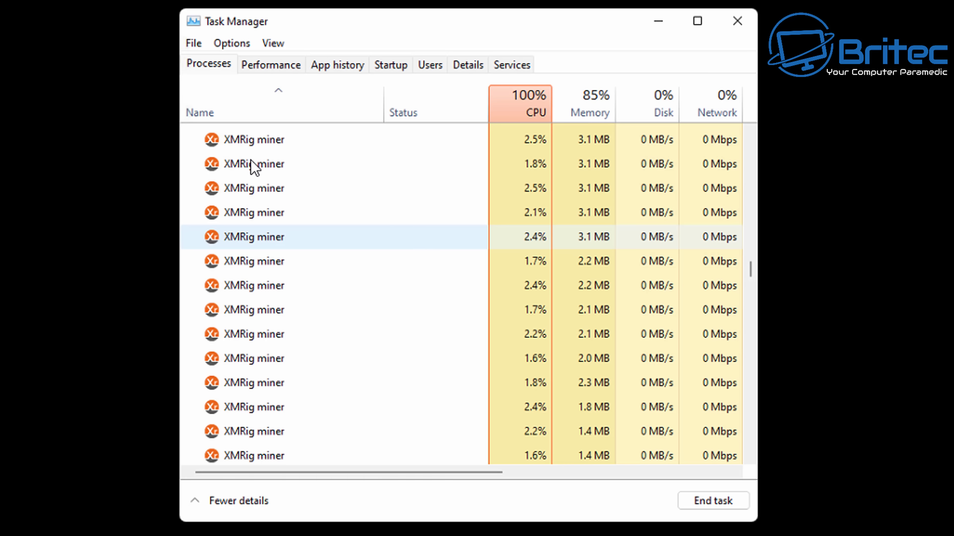
# - End six XMRig miner processes one after another, starting from the first one in the process list
pyautogui.scroll(3, 264, 187)
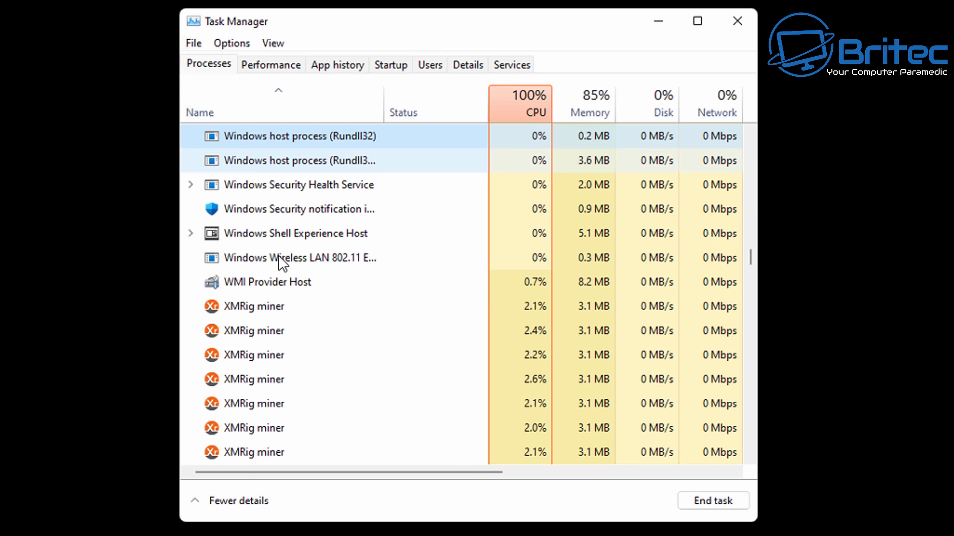
pyautogui.click(247, 308)
pyautogui.rightClick(249, 315)
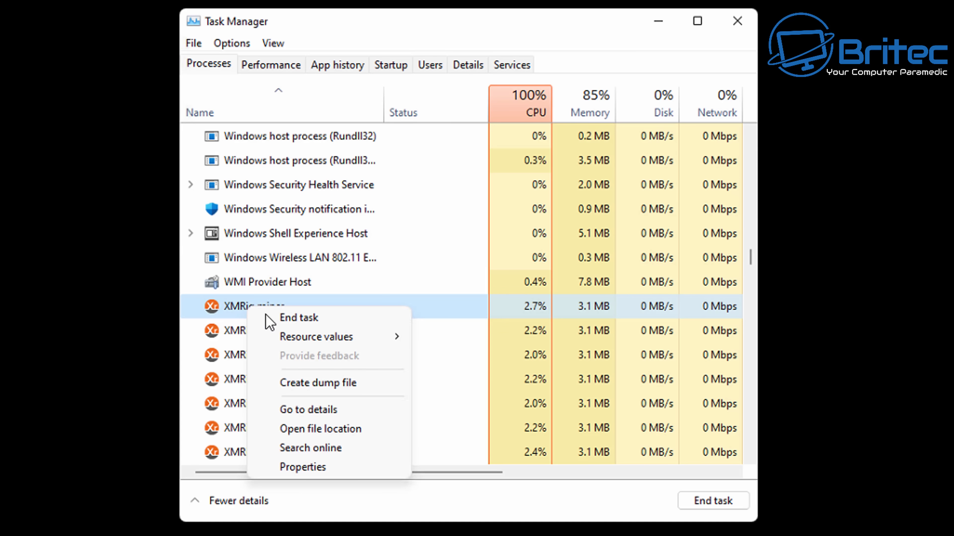
pyautogui.click(303, 318)
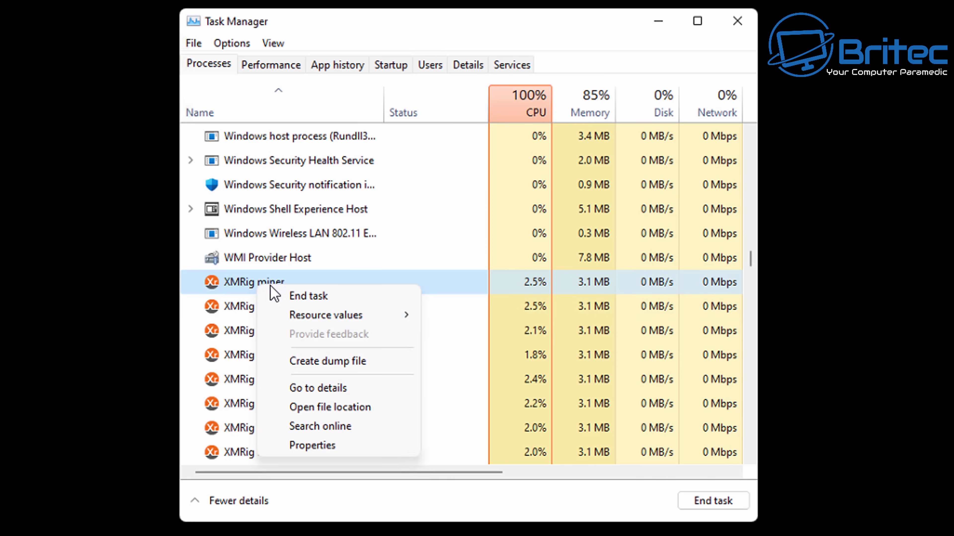
pyautogui.rightClick(269, 285)
pyautogui.click(301, 300)
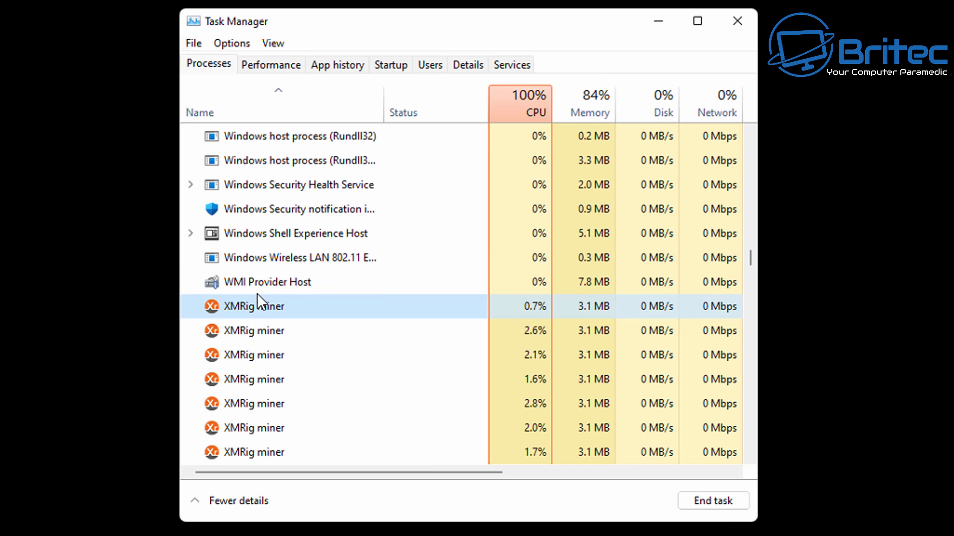
pyautogui.rightClick(248, 310)
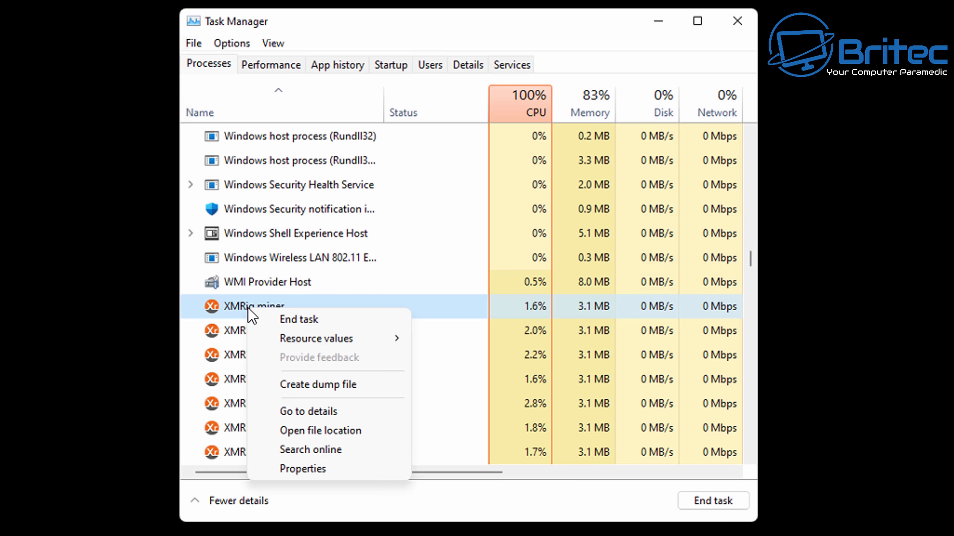
pyautogui.click(306, 318)
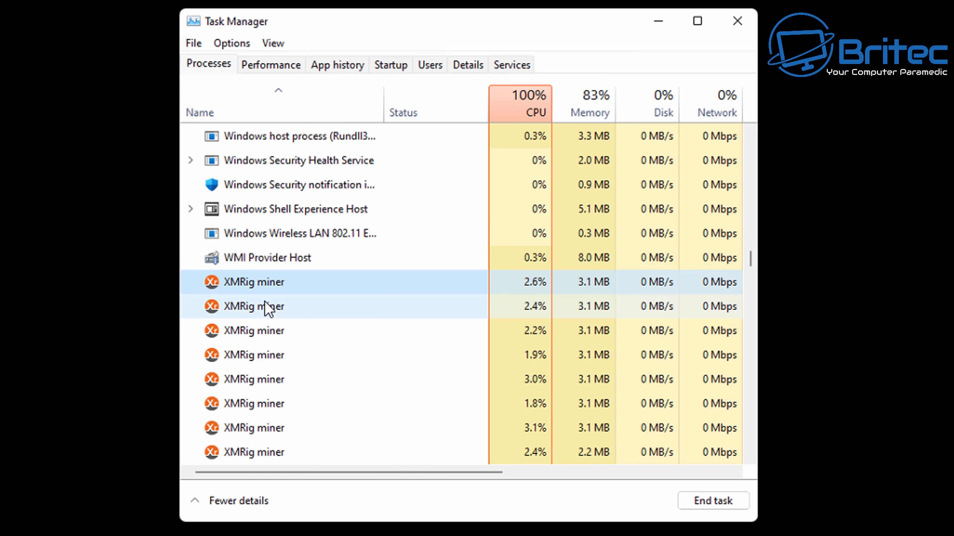
pyautogui.rightClick(258, 285)
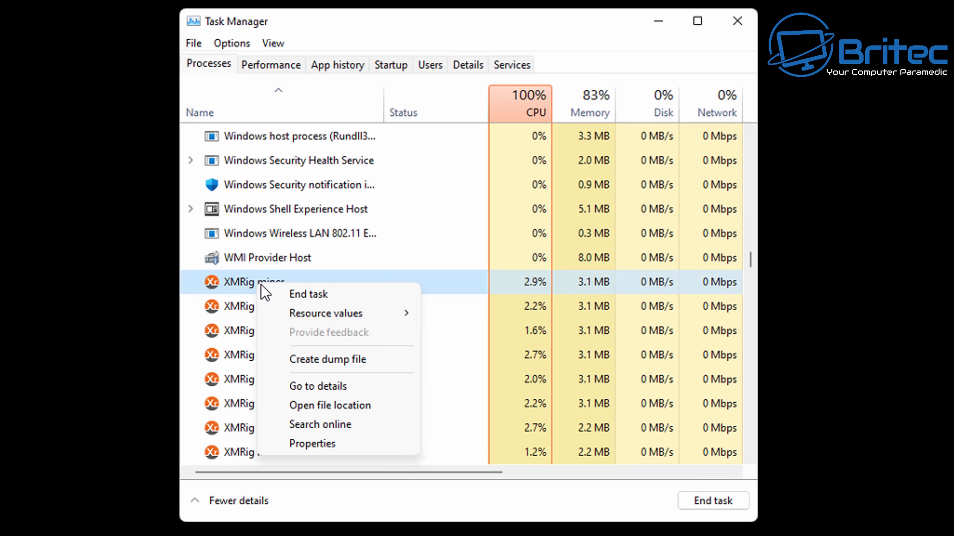
pyautogui.click(291, 298)
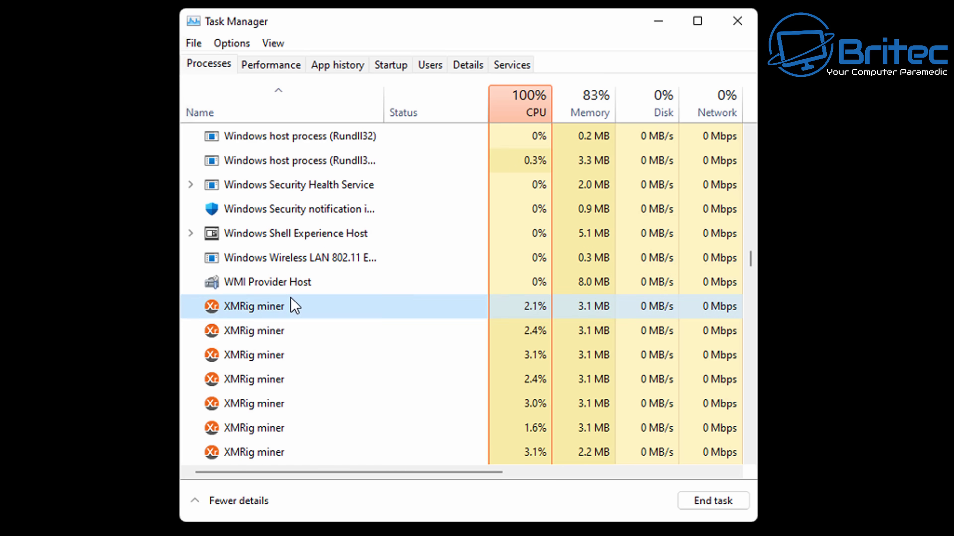
pyautogui.rightClick(266, 315)
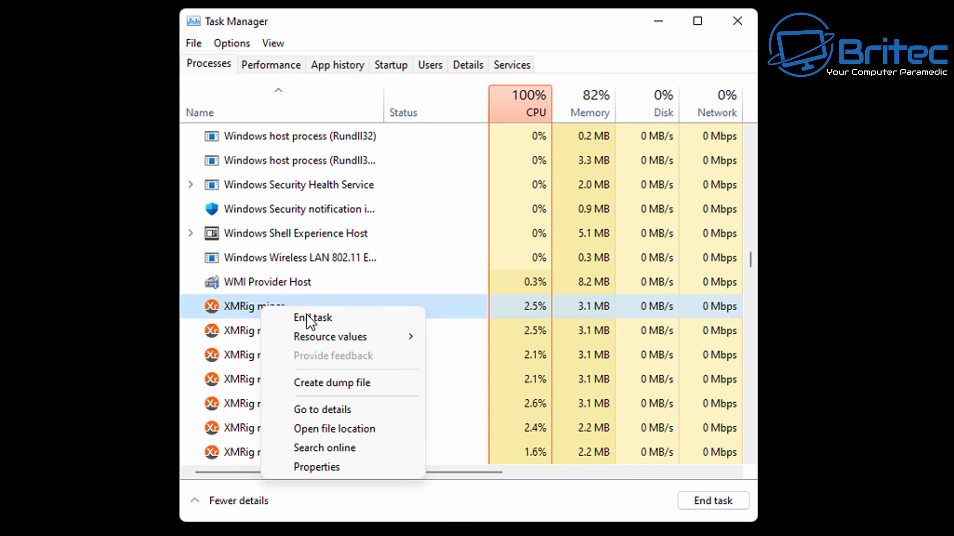
pyautogui.click(307, 315)
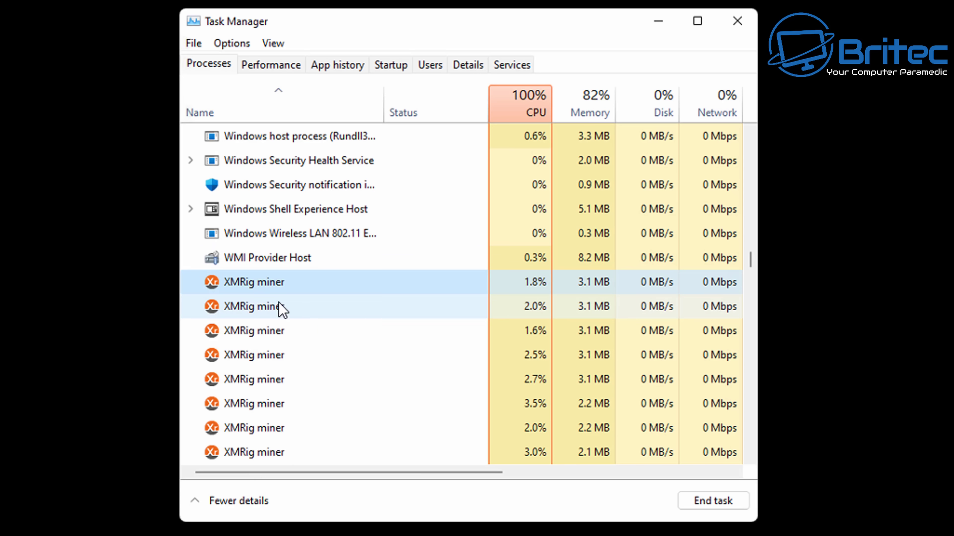
pyautogui.rightClick(266, 286)
pyautogui.click(312, 297)
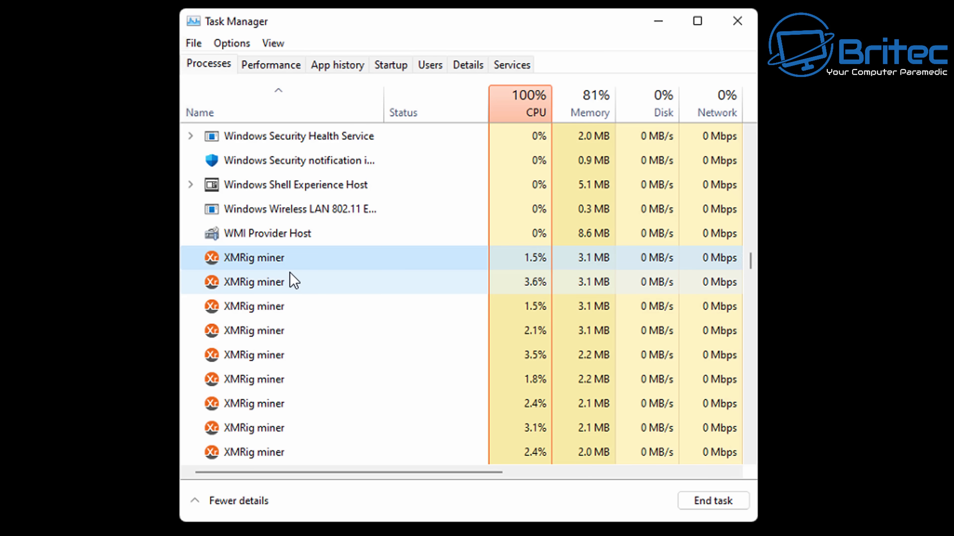
pyautogui.rightClick(313, 304)
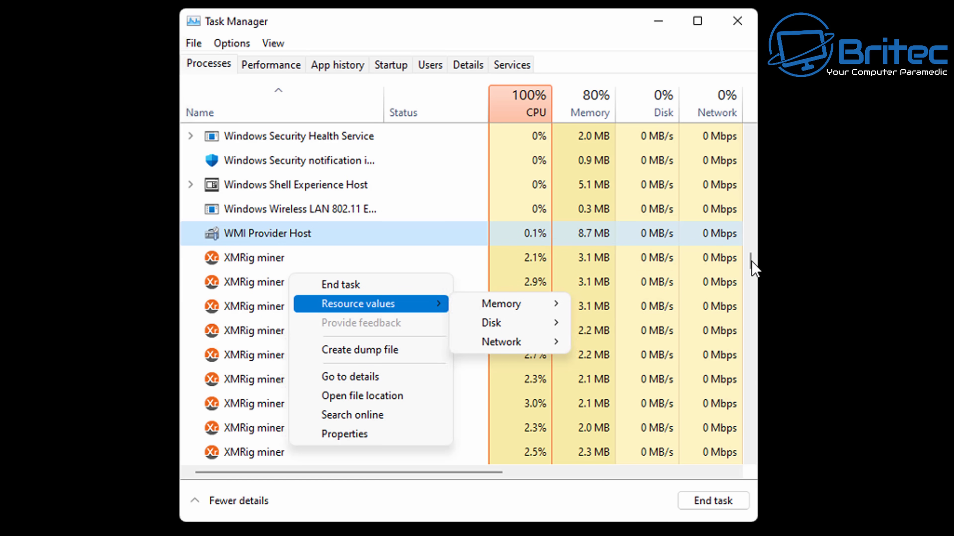
pyautogui.press('Escape')
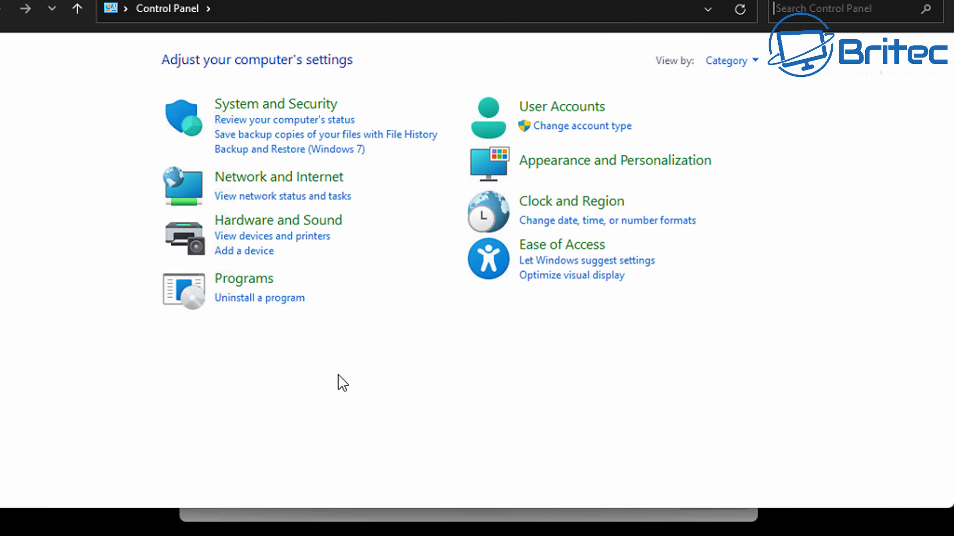
# - Open the list of installed programs in Control Panel and review it for suspicious software, selecting Cheat Engine 7.3 for a closer look
pyautogui.click(251, 298)
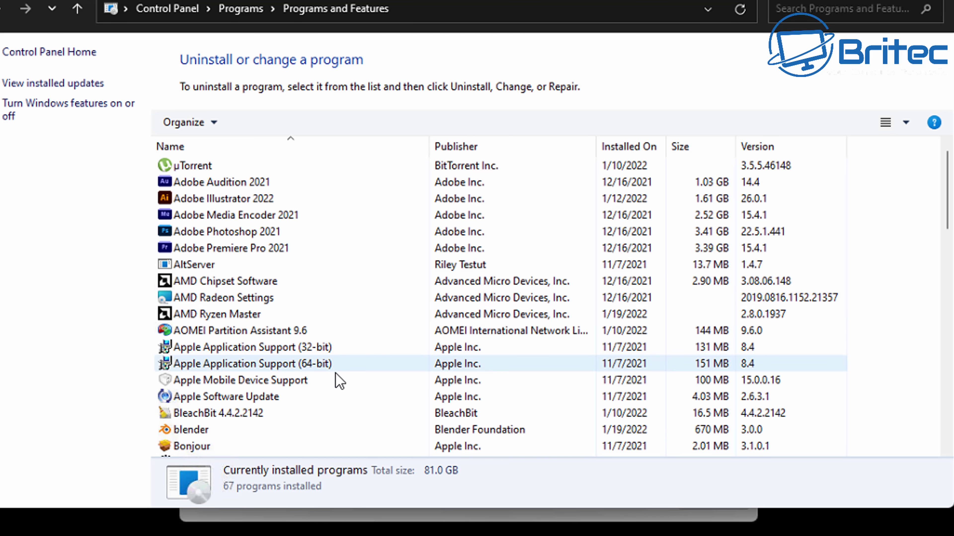
pyautogui.scroll(-1, 335, 387)
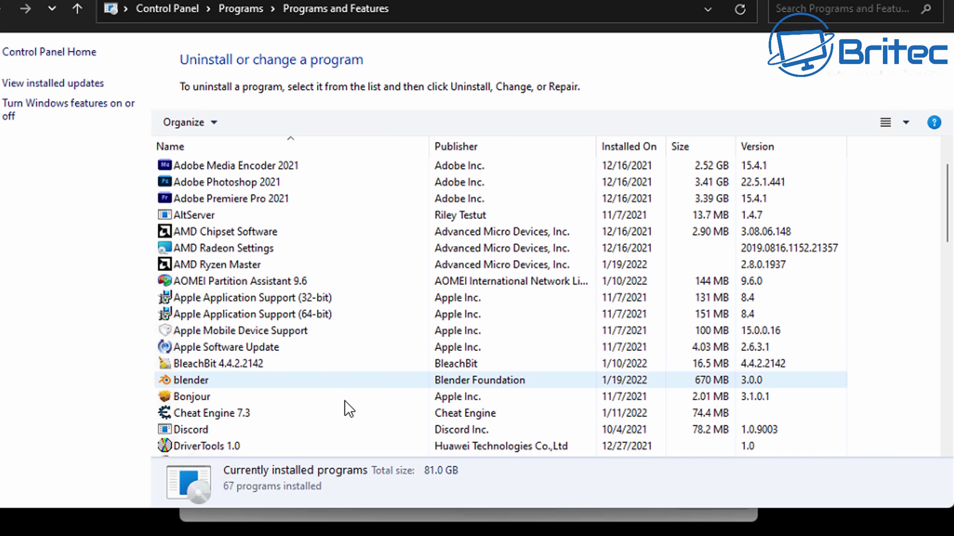
pyautogui.scroll(-5, 343, 402)
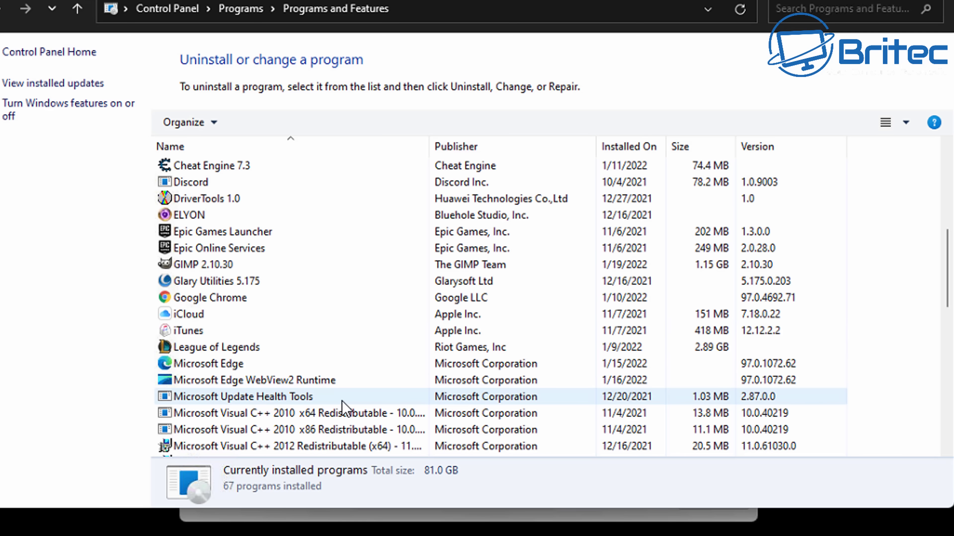
pyautogui.click(205, 170)
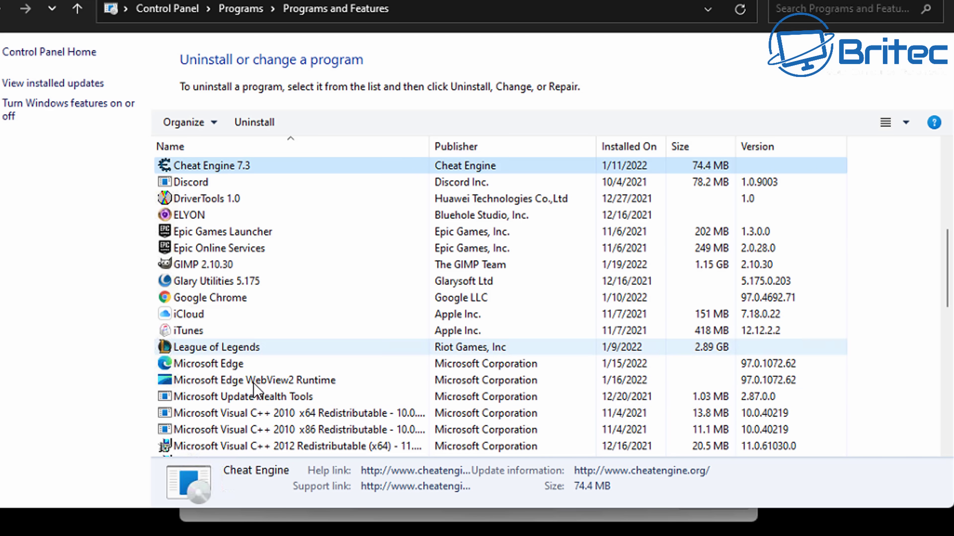
pyautogui.scroll(-2, 228, 384)
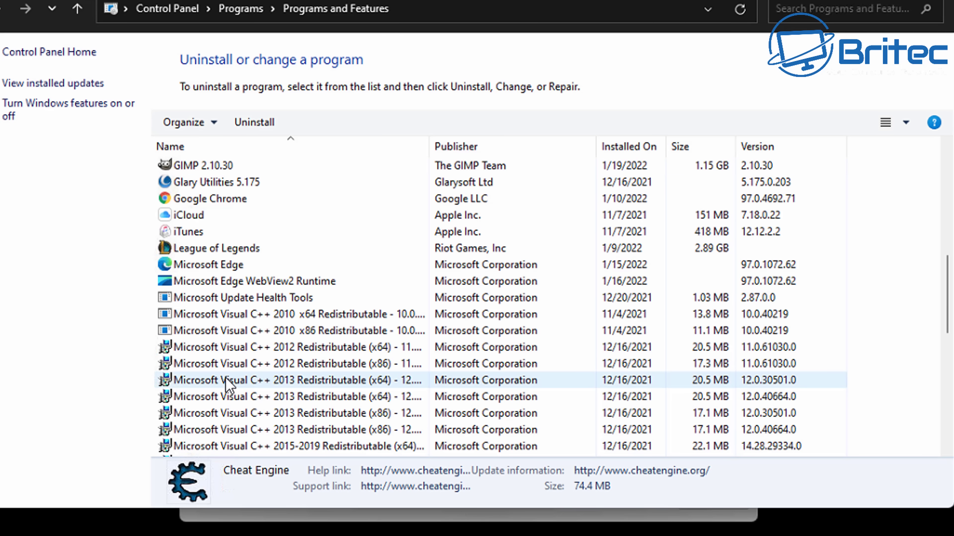
pyautogui.scroll(-4, 228, 384)
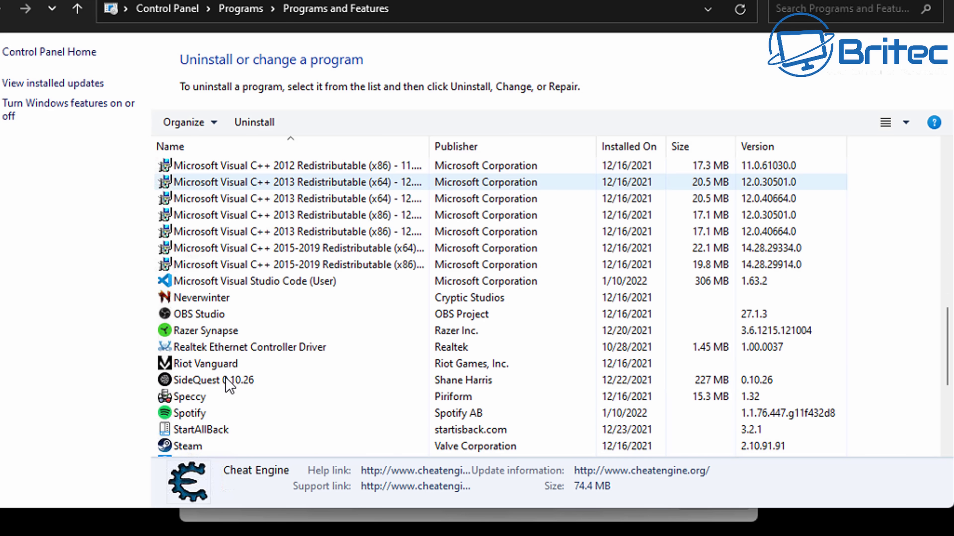
pyautogui.scroll(-3, 228, 384)
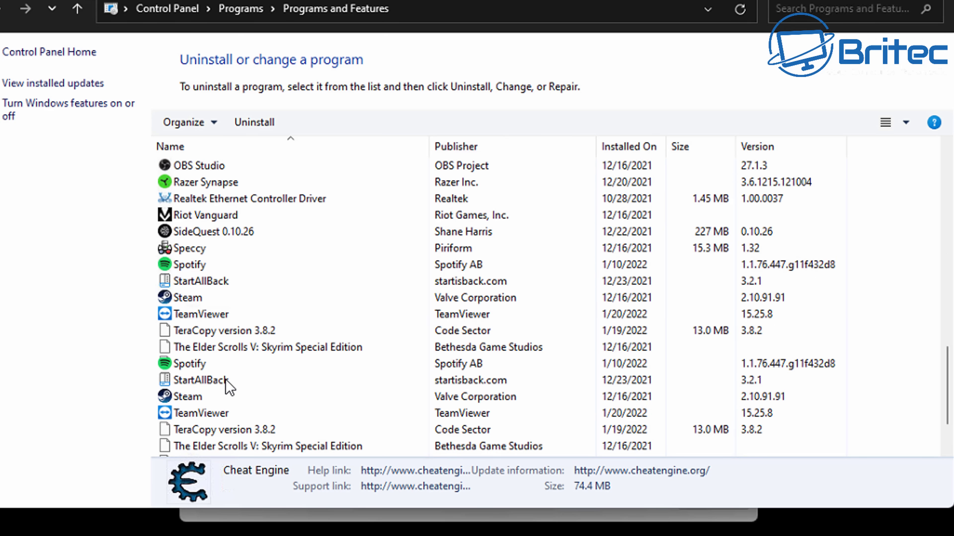
pyautogui.scroll(-2, 228, 384)
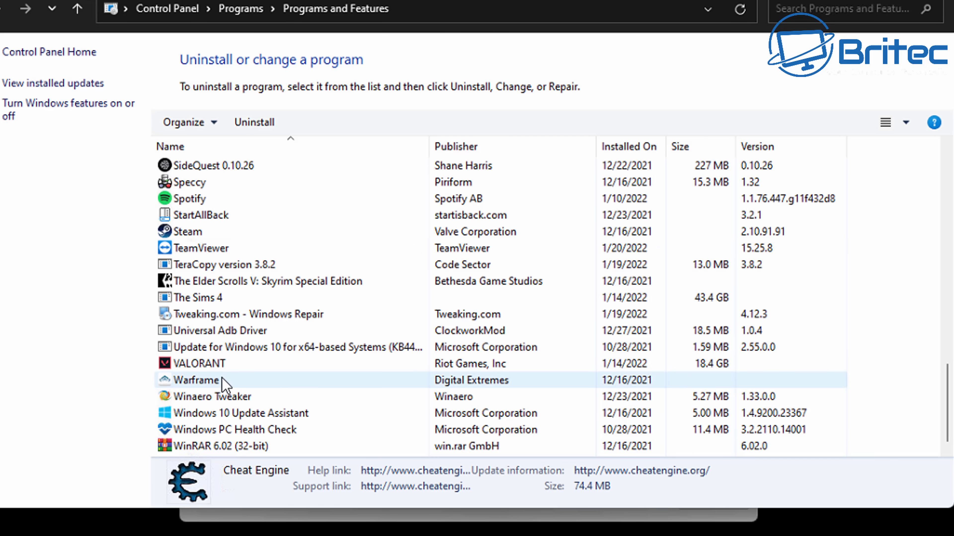
pyautogui.scroll(2, 220, 385)
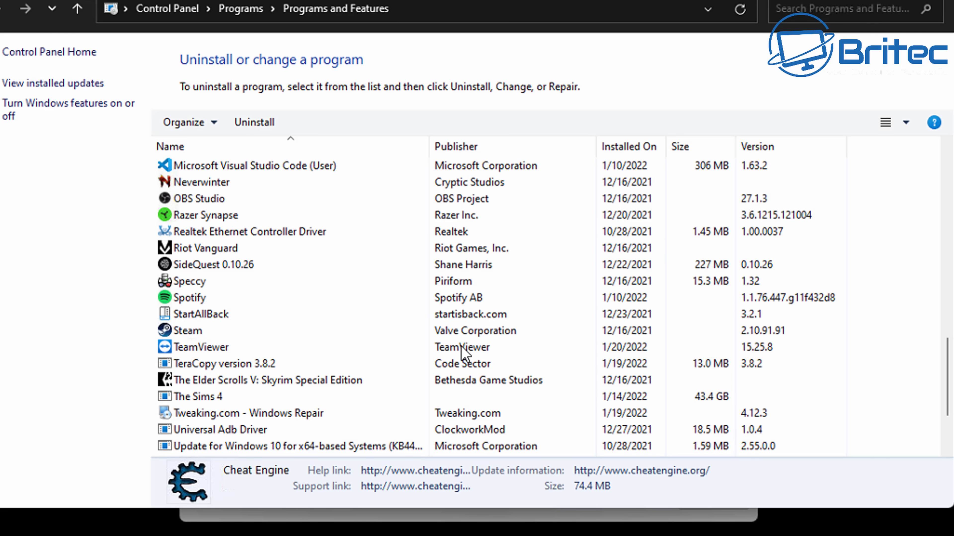
pyautogui.scroll(-2, 463, 353)
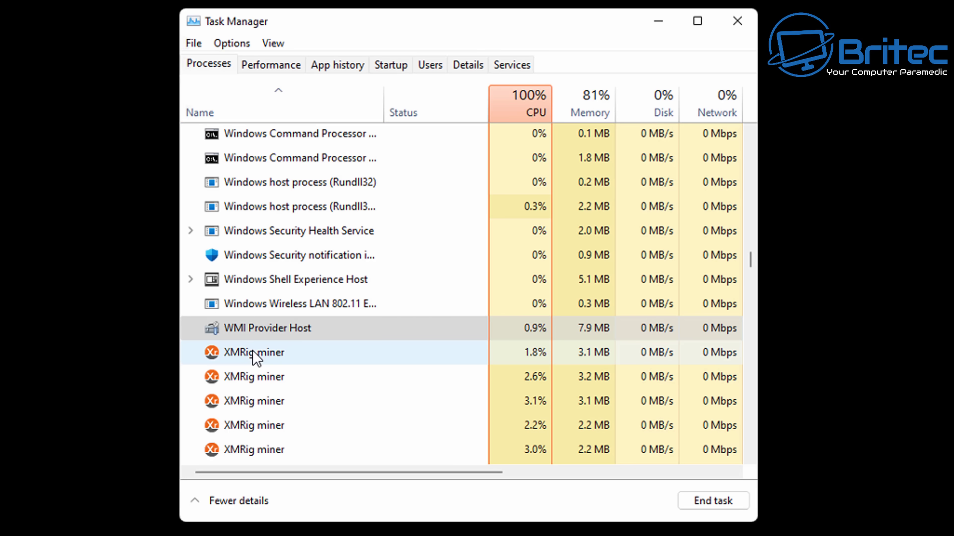
# - Open the file location of an XMRig miner process in Task Manager and inspect the folder's files, including run.bat, before closing it
pyautogui.click(254, 354)
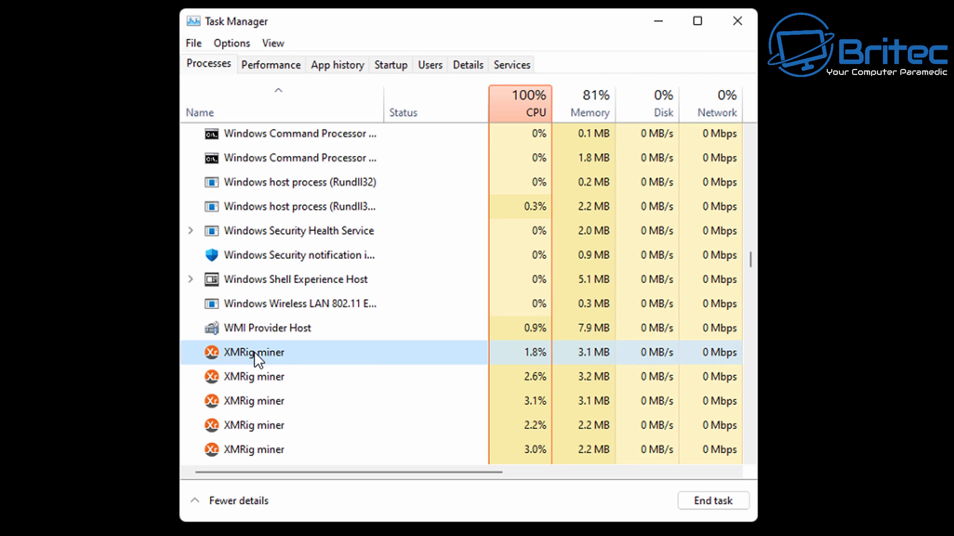
pyautogui.rightClick(255, 353)
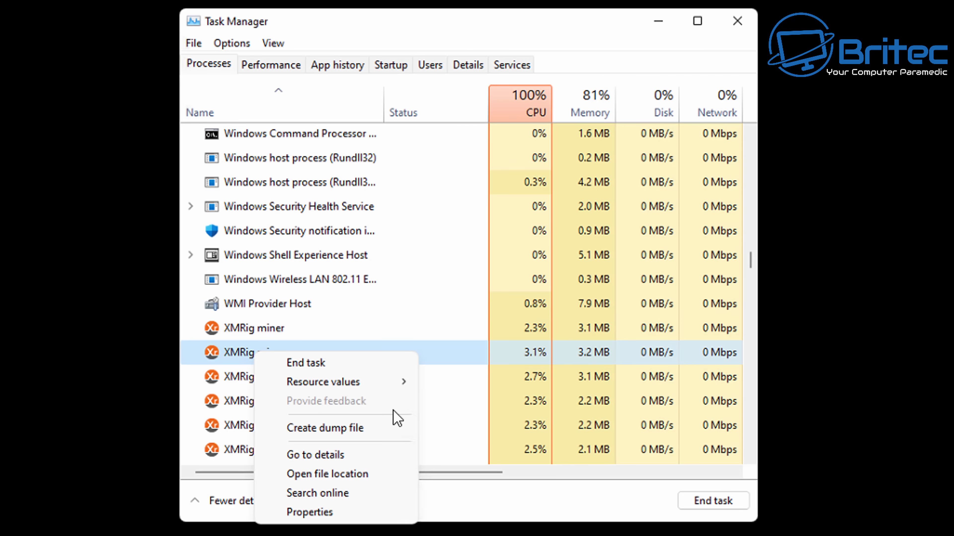
pyautogui.click(335, 474)
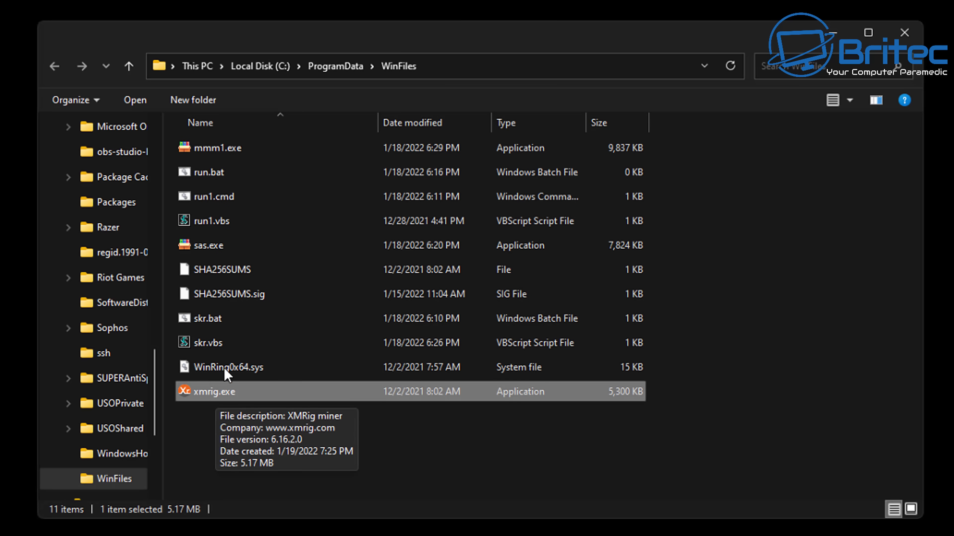
pyautogui.click(206, 176)
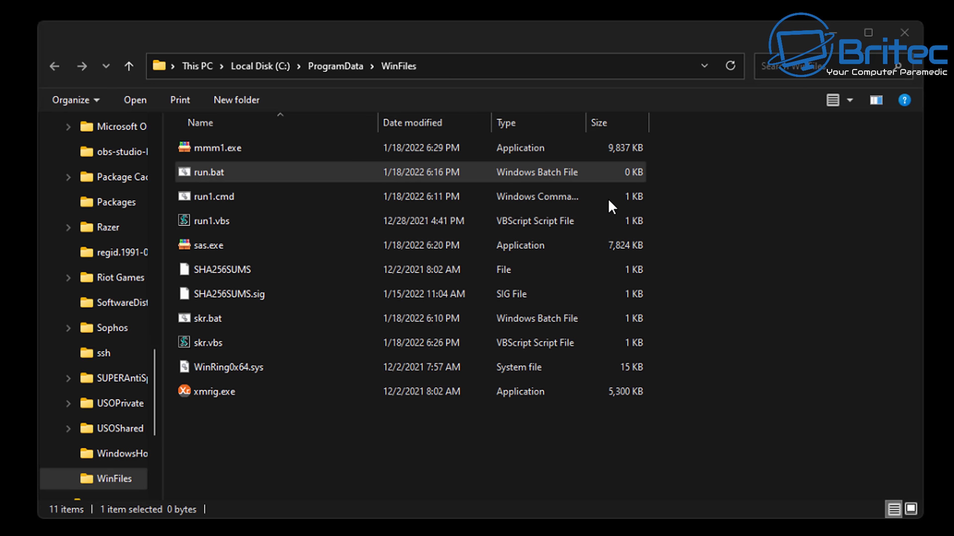
pyautogui.click(908, 36)
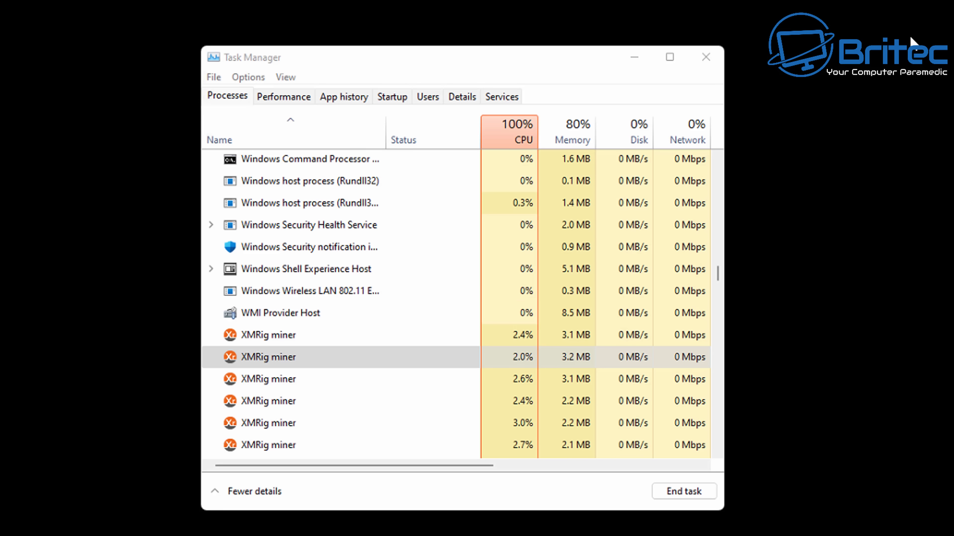
pyautogui.click(262, 78)
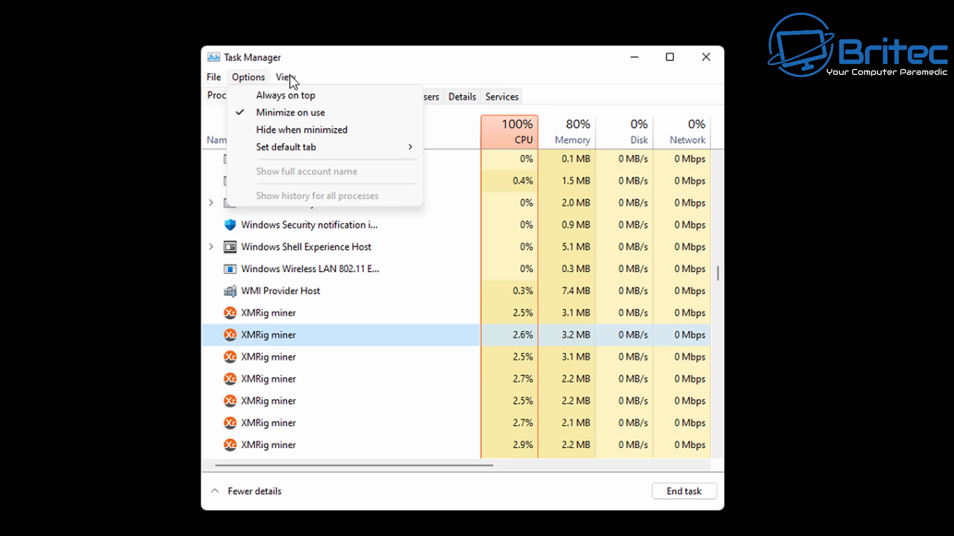
pyautogui.press('Escape')
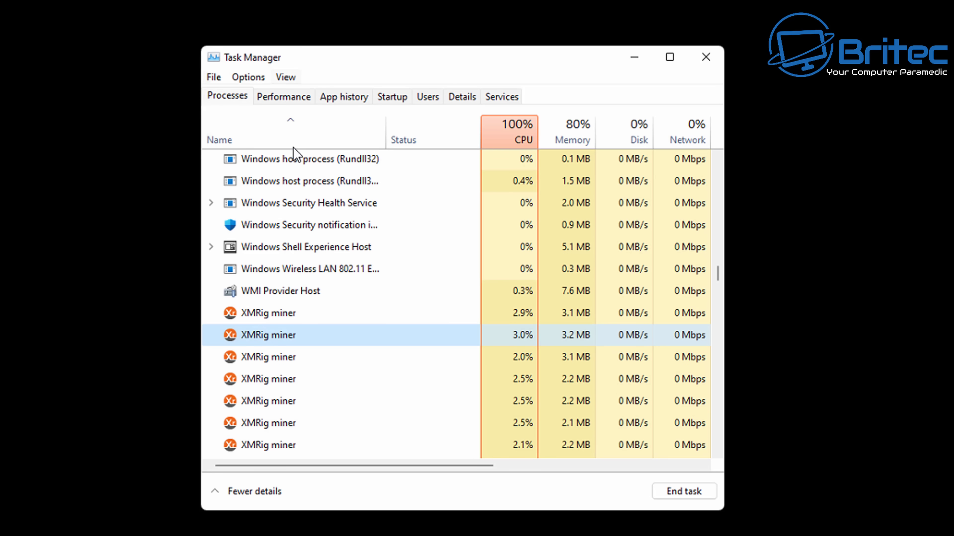
pyautogui.click(285, 78)
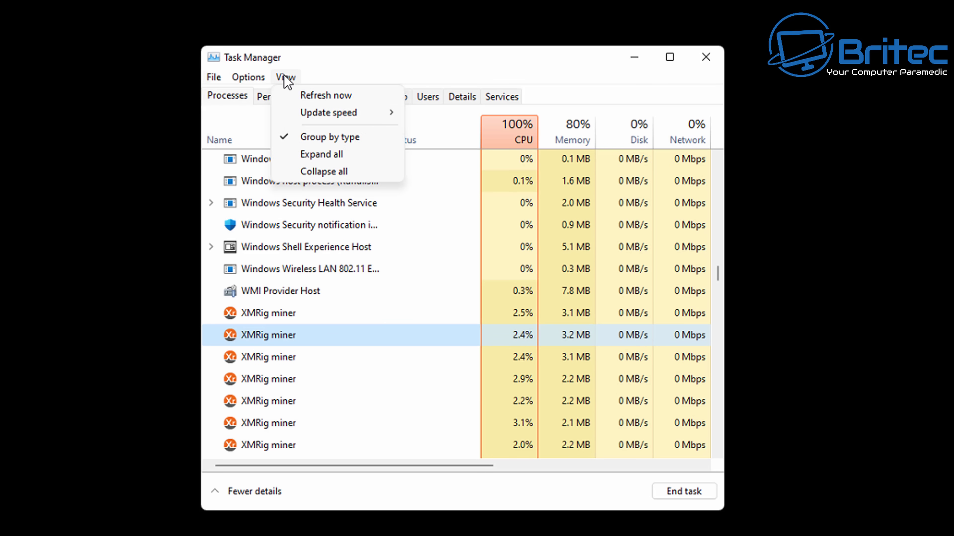
pyautogui.press('Escape')
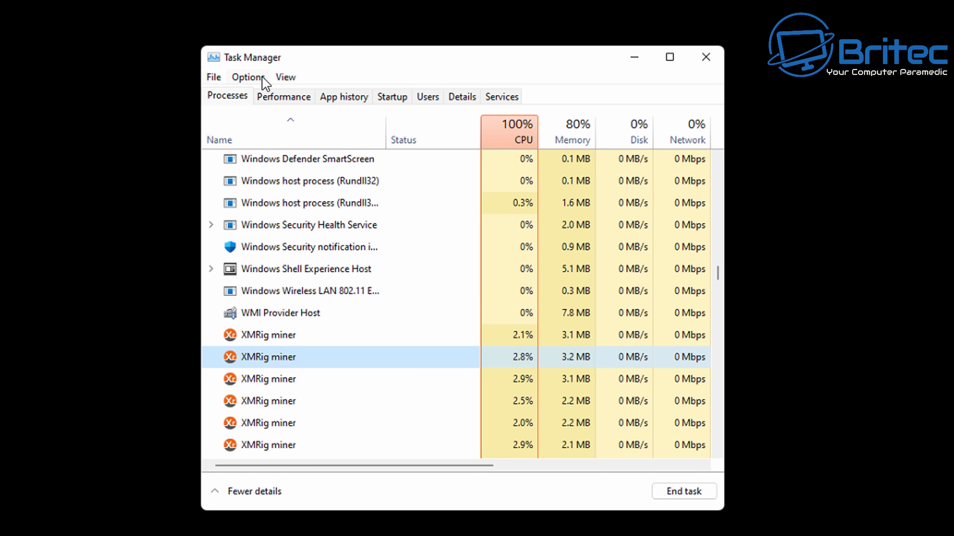
pyautogui.click(263, 77)
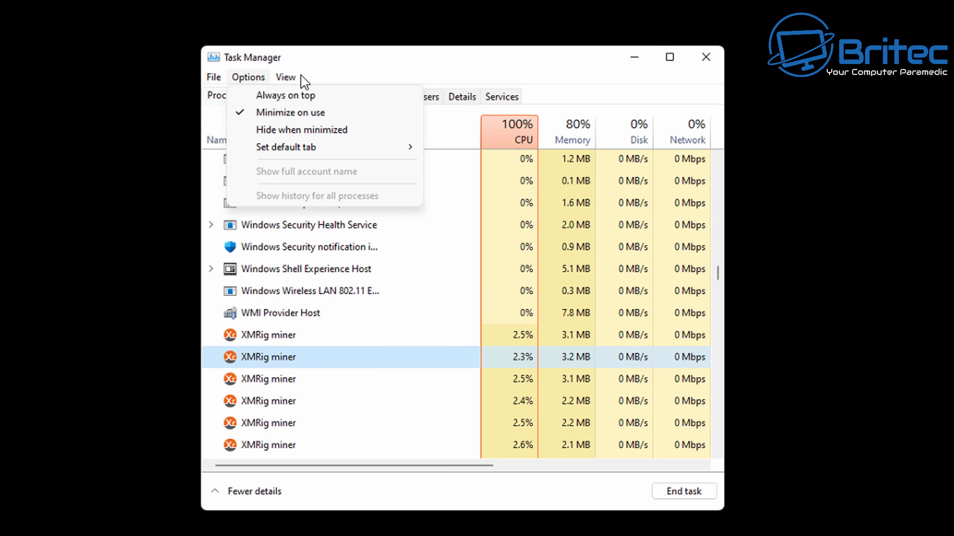
pyautogui.press('Left')
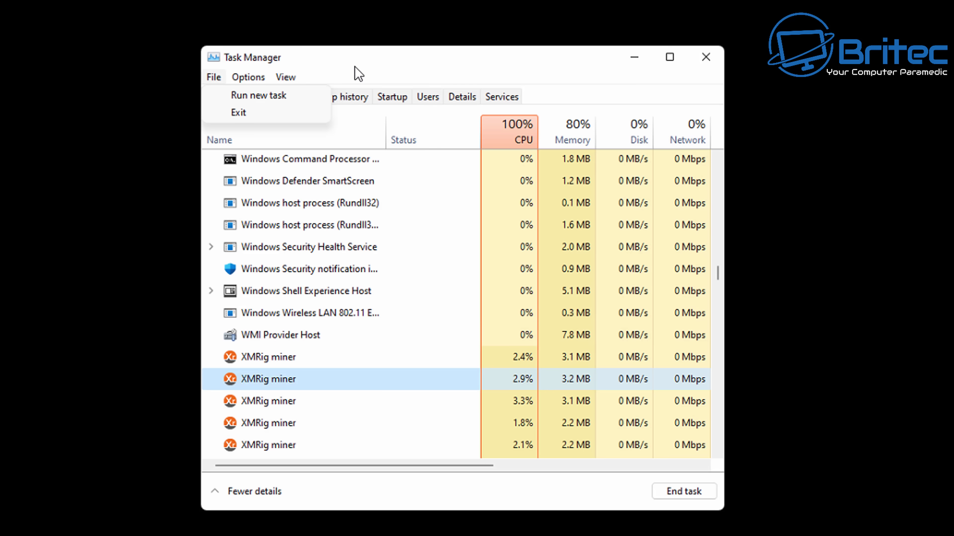
pyautogui.press('Left')
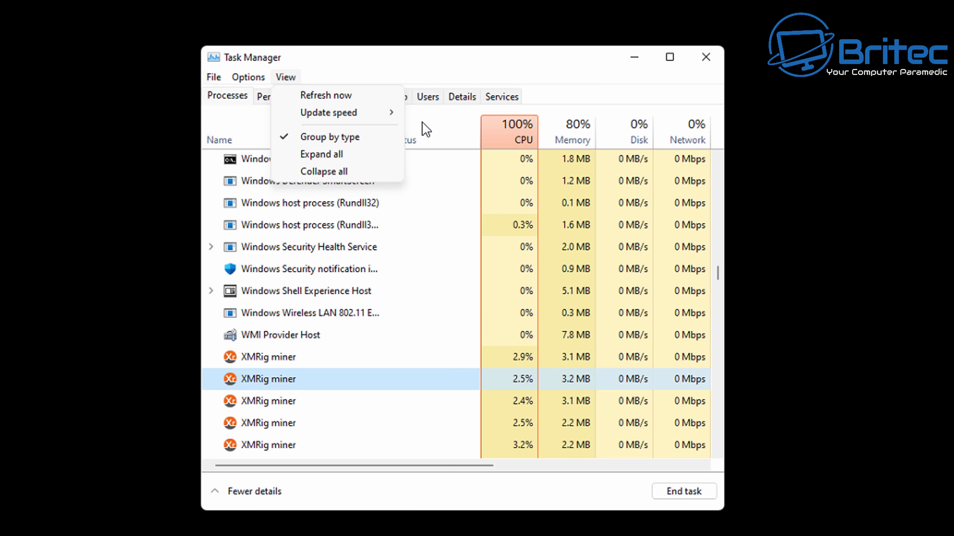
pyautogui.click(410, 128)
# - Add the PID column to the process list
pyautogui.rightClick(335, 126)
pyautogui.rightClick(335, 127)
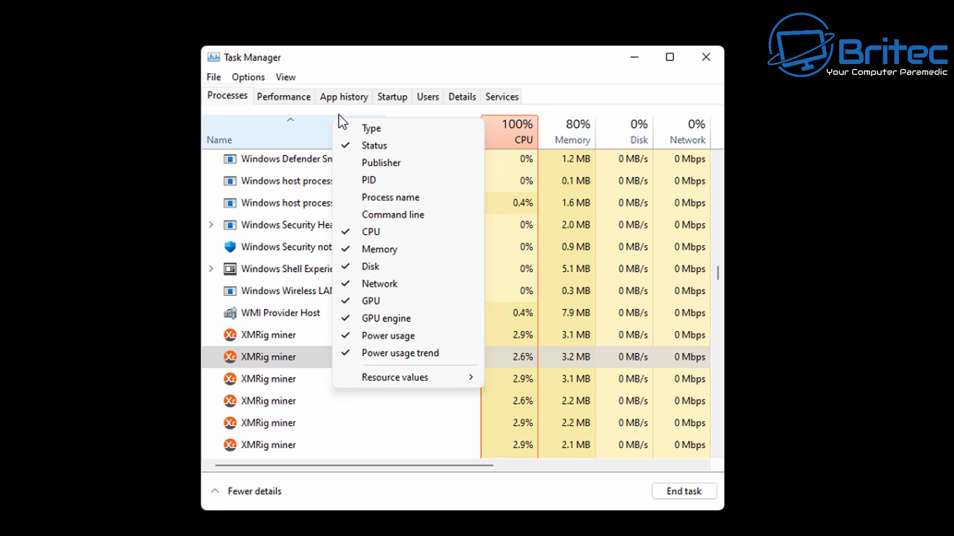
pyautogui.click(370, 181)
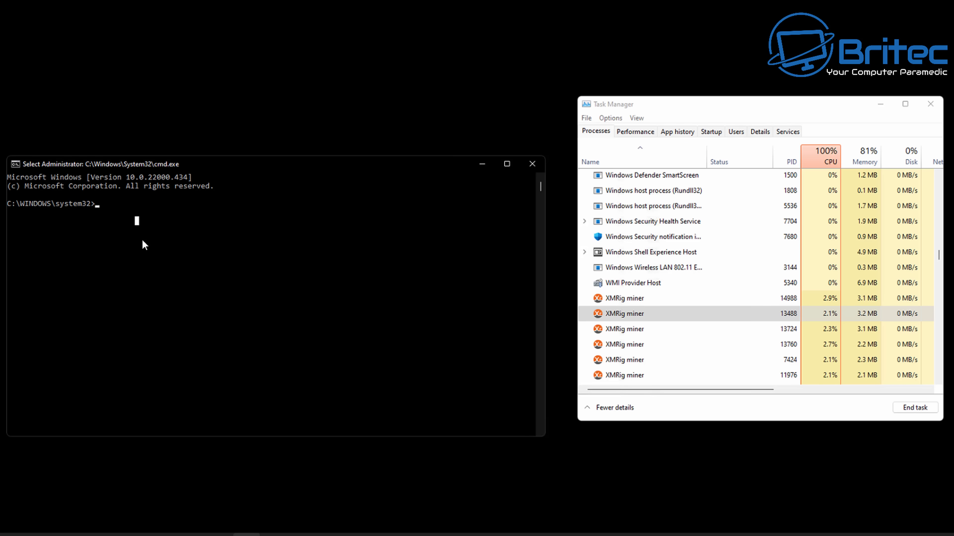
# - Force-terminate the XMRig miner process with PID 14988 by running taskkill /f /PID 14988 in the administrator Command Prompt
pyautogui.write('taskkill /')
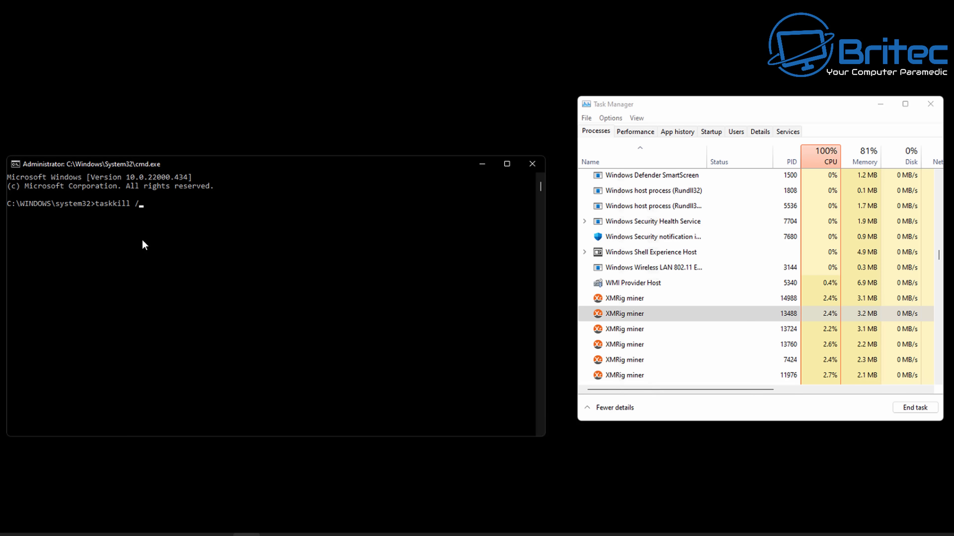
pyautogui.write('f /PID')
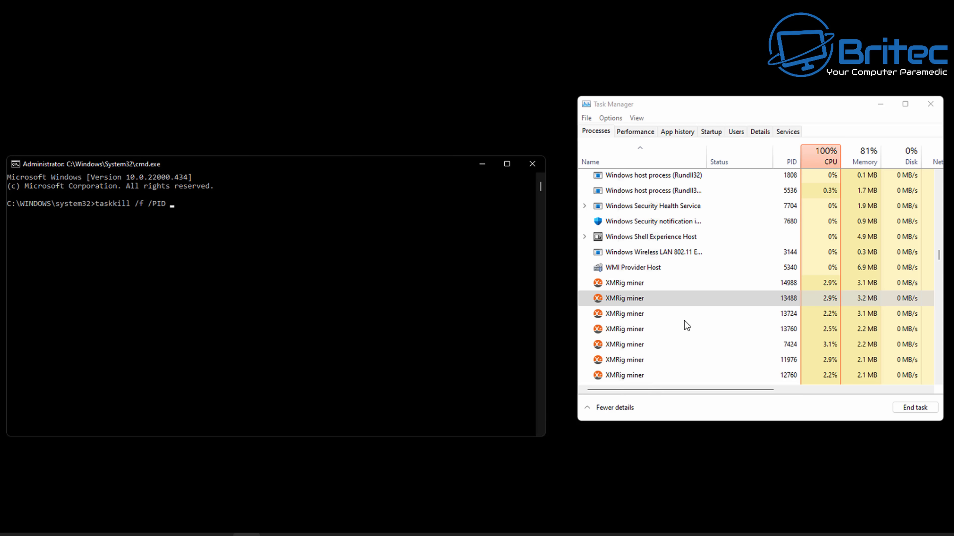
pyautogui.click(676, 326)
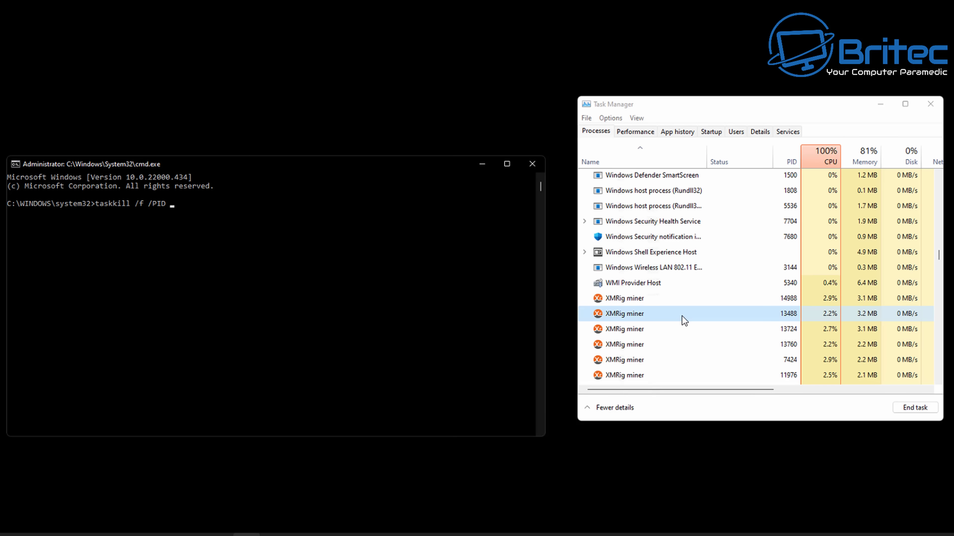
pyautogui.write('14')
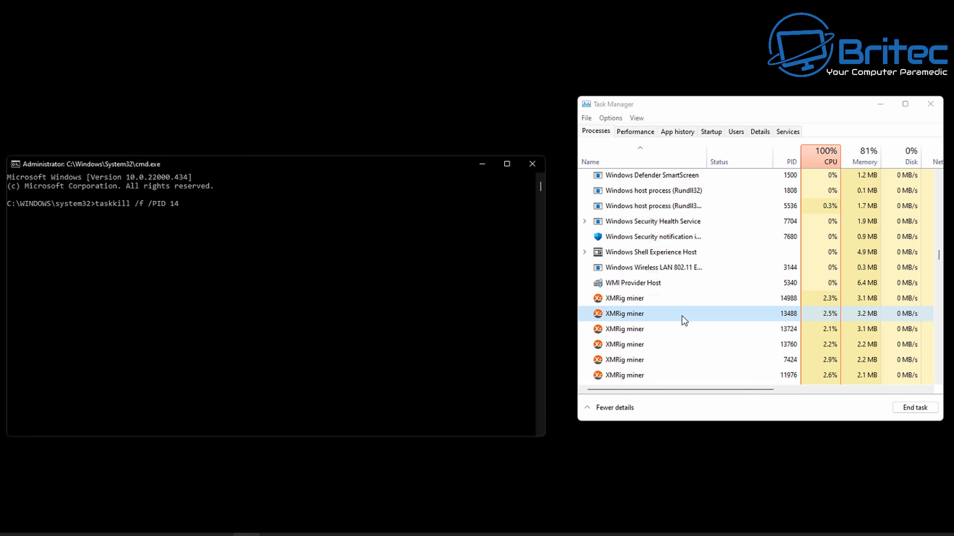
pyautogui.write('988')
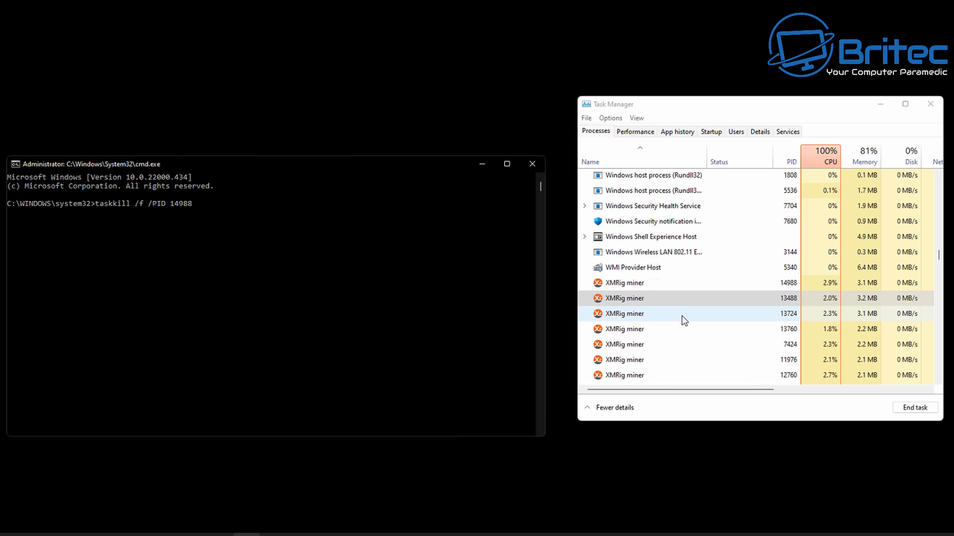
pyautogui.press('Return')
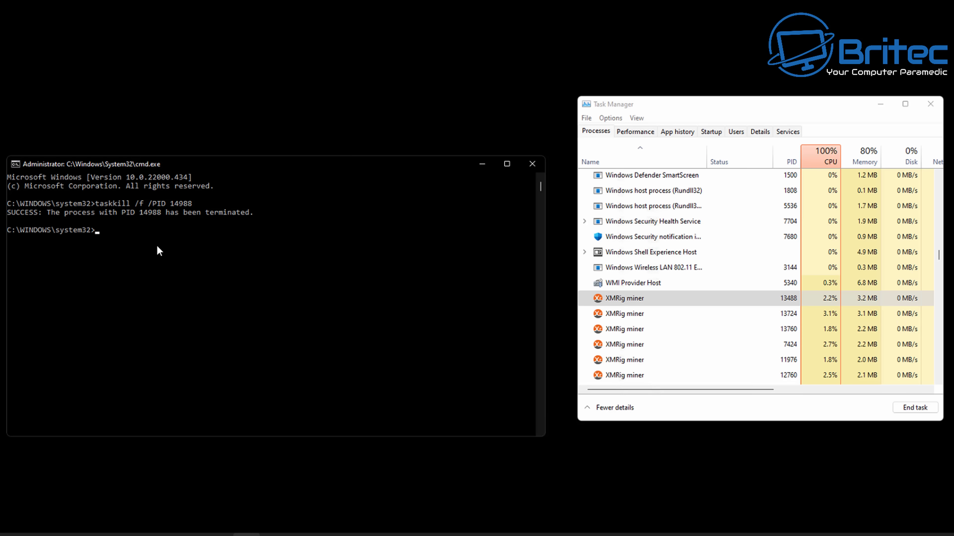
# - Reuse the previous taskkill command for the XMRig miner with PID 13488, entering taskkill /f /PID 13488
pyautogui.press('Up')
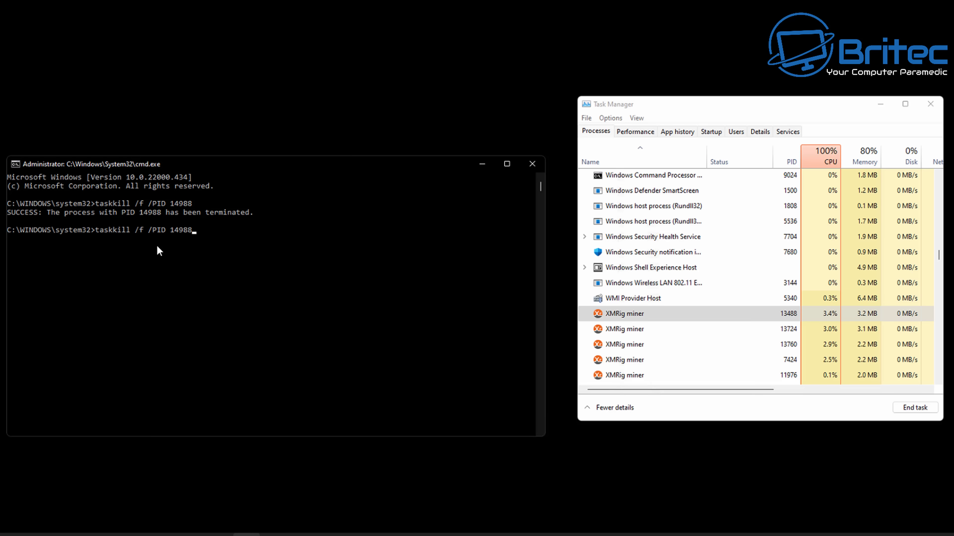
pyautogui.press('BackSpace')
pyautogui.press('BackSpace')
pyautogui.press('BackSpace')
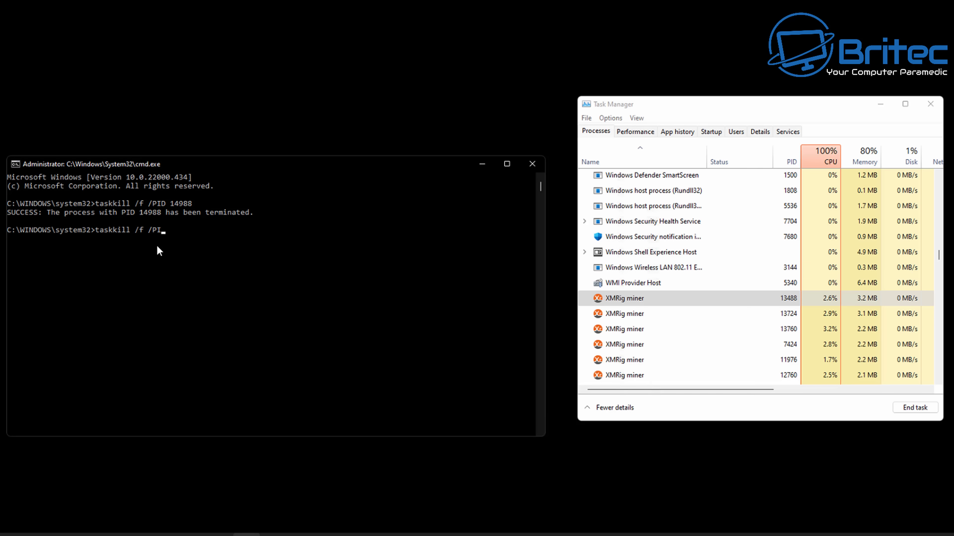
pyautogui.write('D')
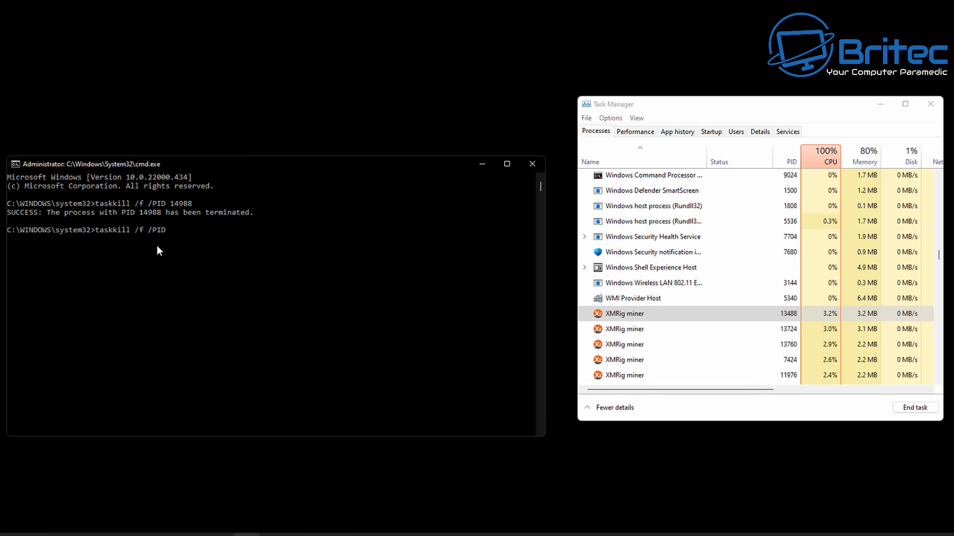
pyautogui.write(' 13488')
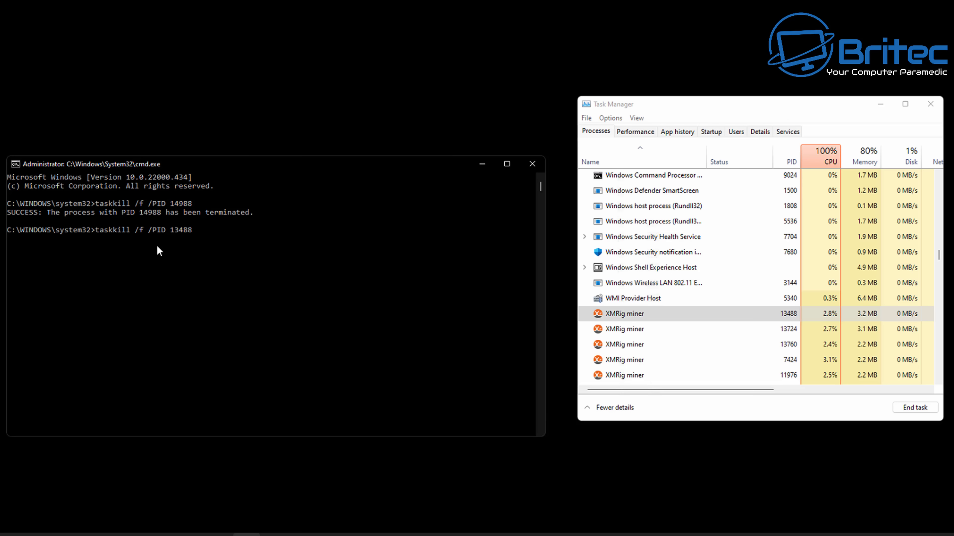
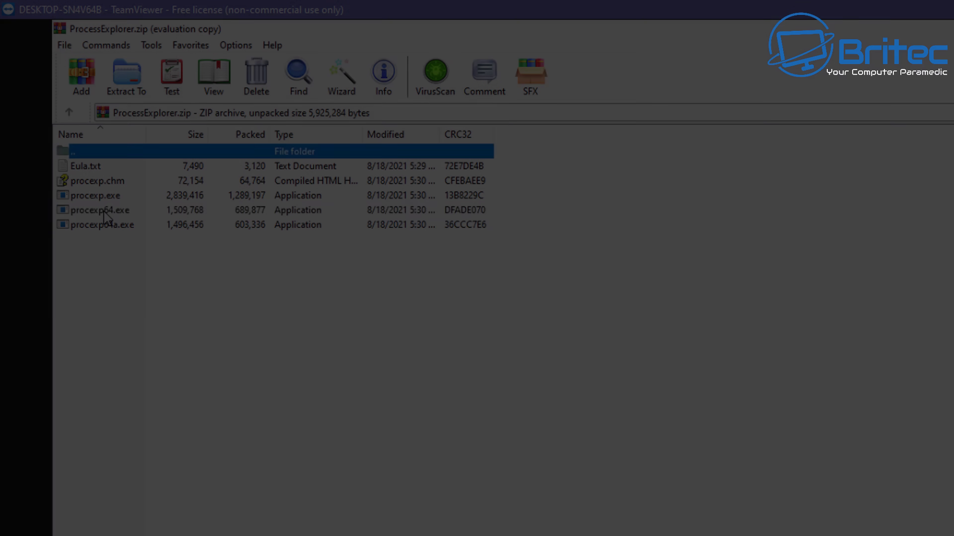
# - Launch procexp64.exe from the ProcessExplorer.zip archive and accept the Process Explorer license agreement
pyautogui.click(105, 212)
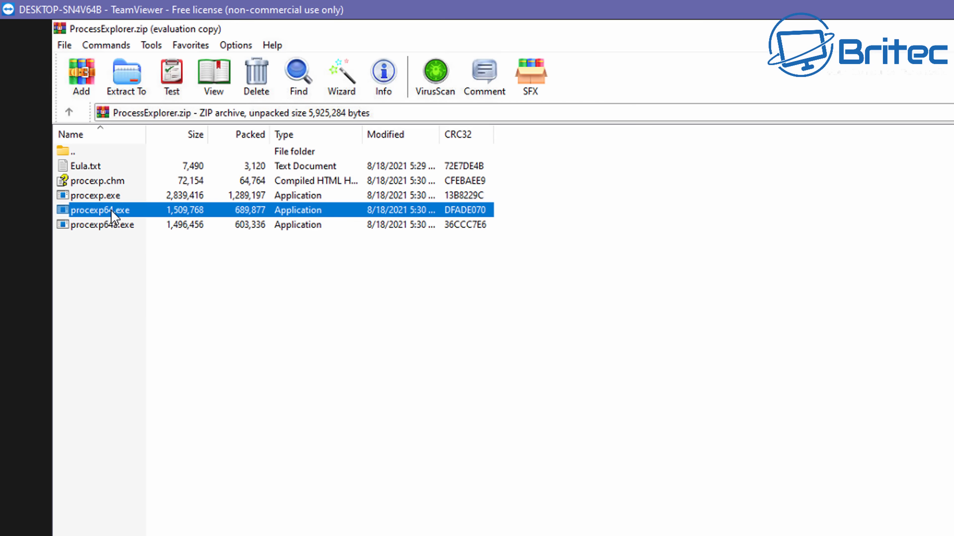
pyautogui.doubleClick(113, 213)
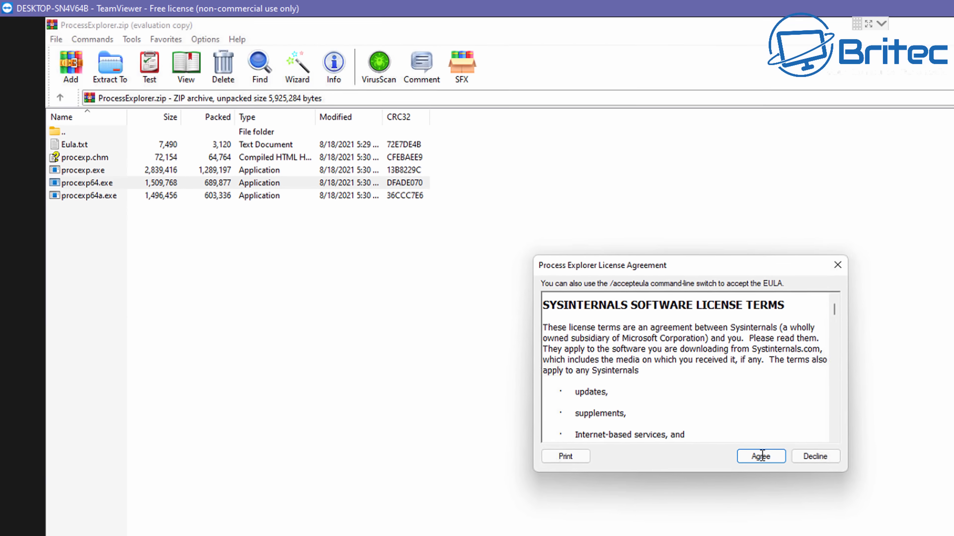
pyautogui.click(751, 451)
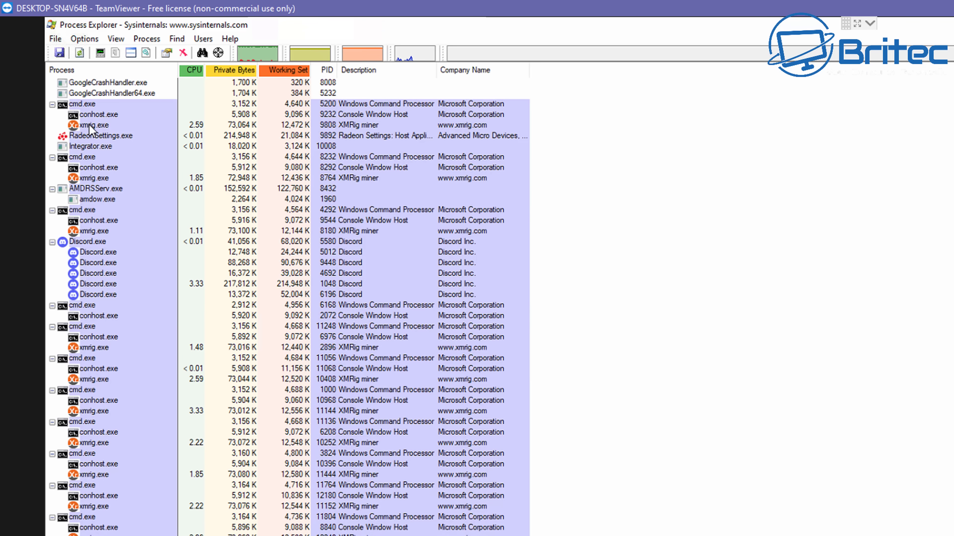
# - Suspend the XMRig miner processes with PIDs 9808 and 8764
pyautogui.rightClick(92, 128)
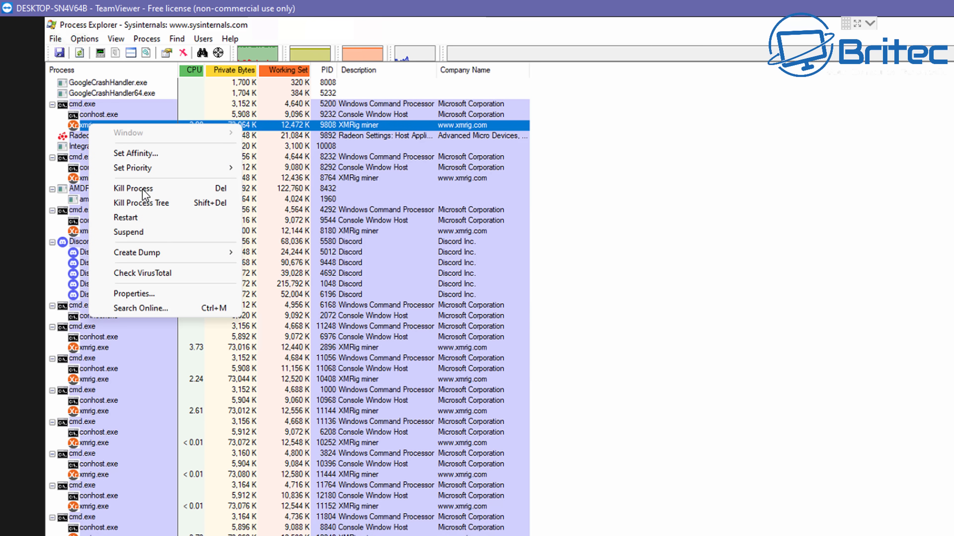
pyautogui.click(142, 233)
pyautogui.moveTo(83, 180)
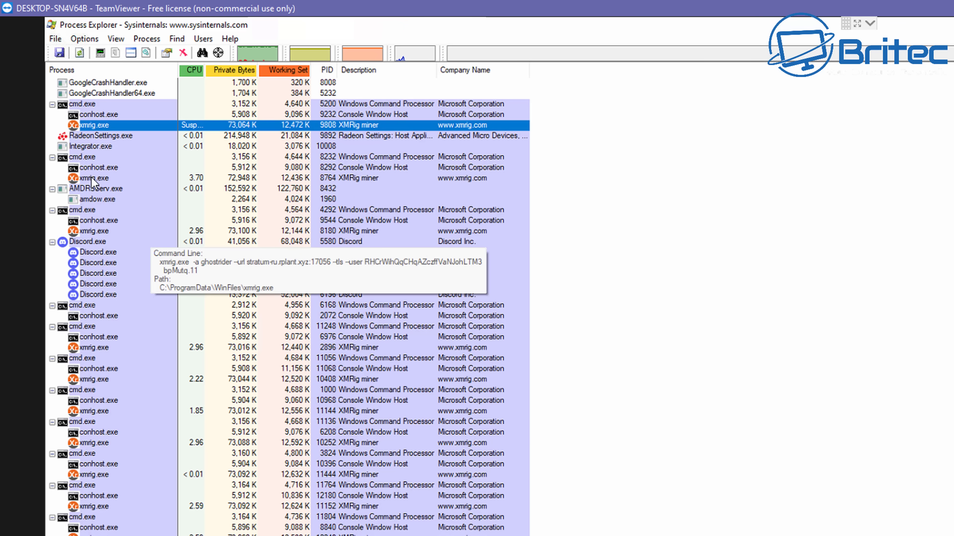
pyautogui.rightClick(93, 179)
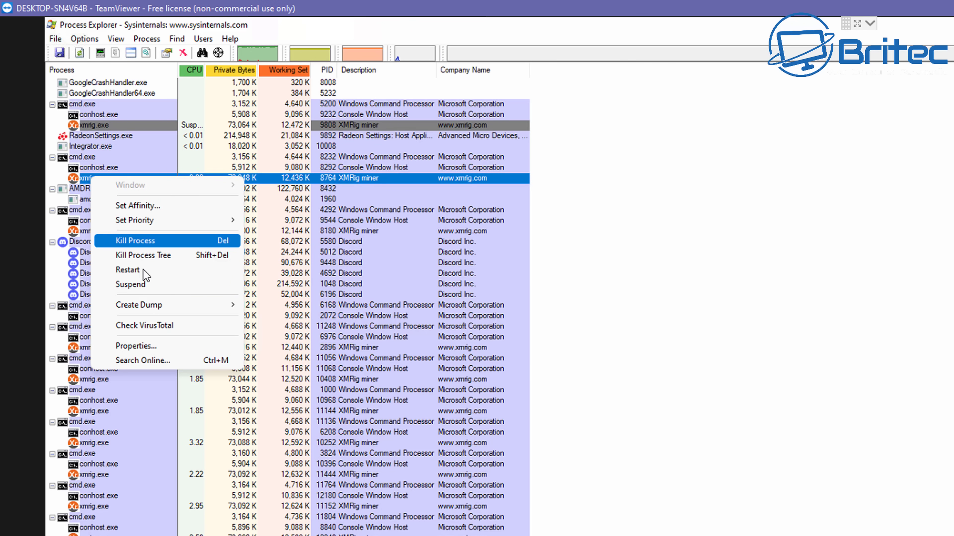
pyautogui.click(139, 284)
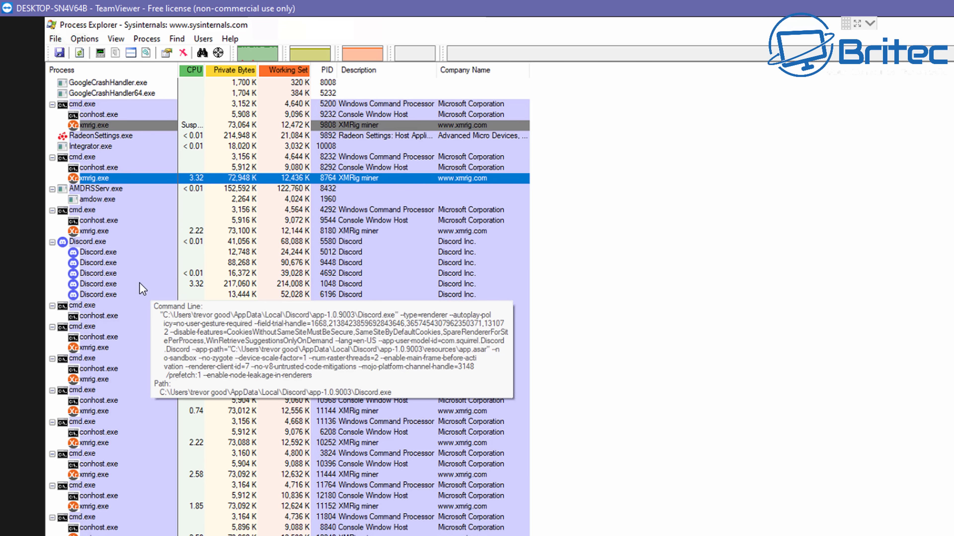
# - Suspend the XMRig miner processes with PIDs 8180 and 2896
pyautogui.rightClick(106, 233)
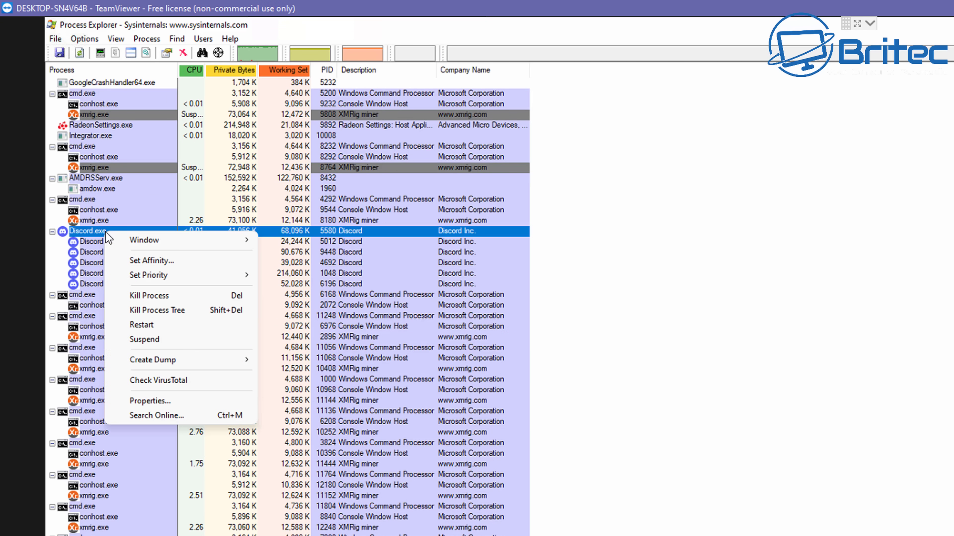
pyautogui.rightClick(96, 220)
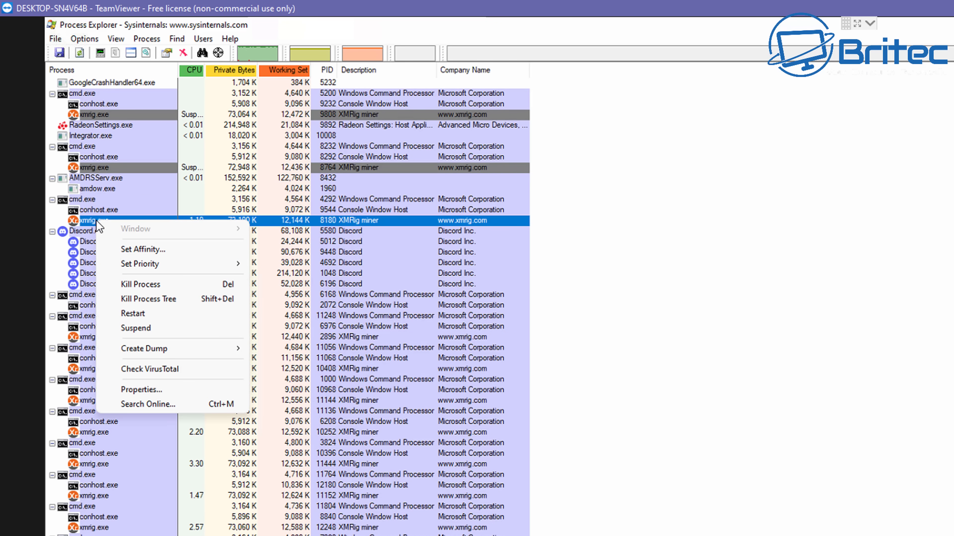
pyautogui.click(143, 331)
pyautogui.moveTo(91, 341)
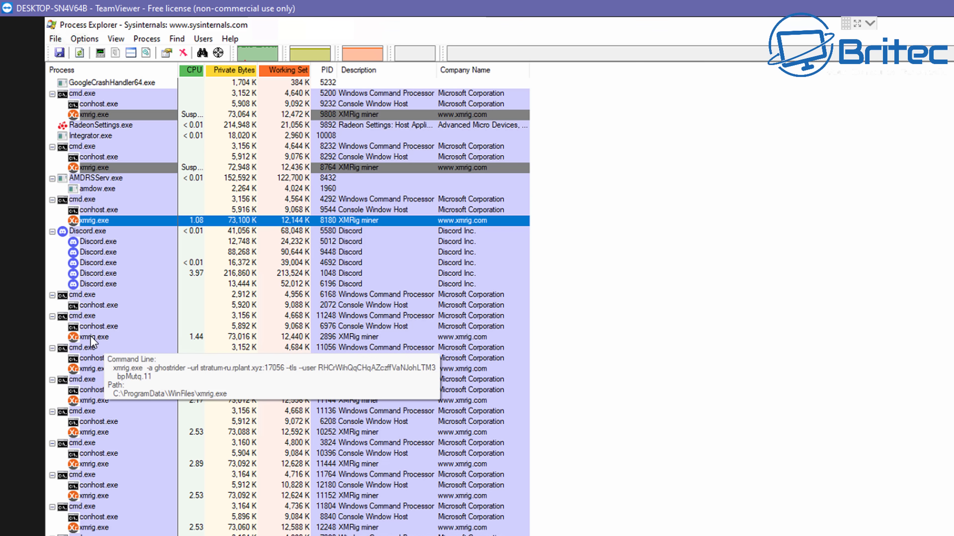
pyautogui.rightClick(92, 341)
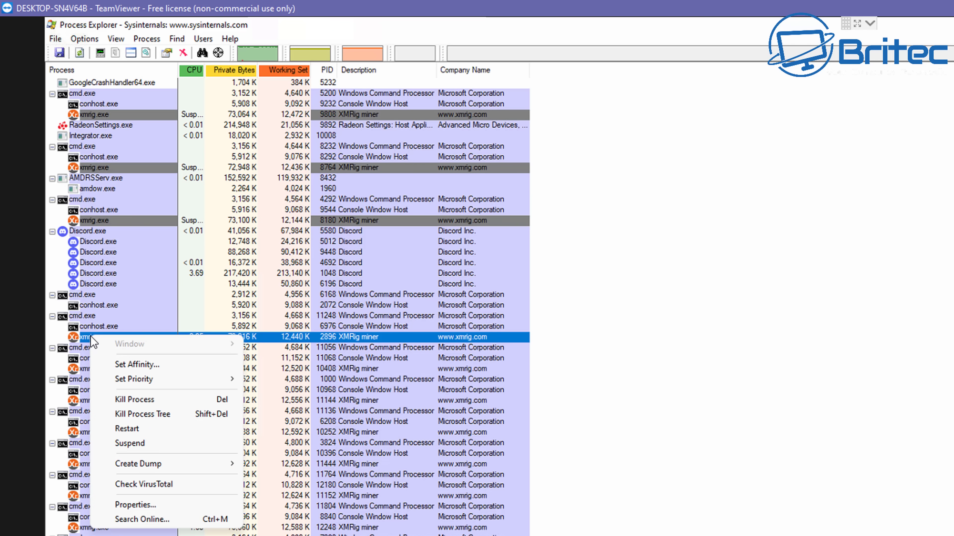
pyautogui.click(137, 446)
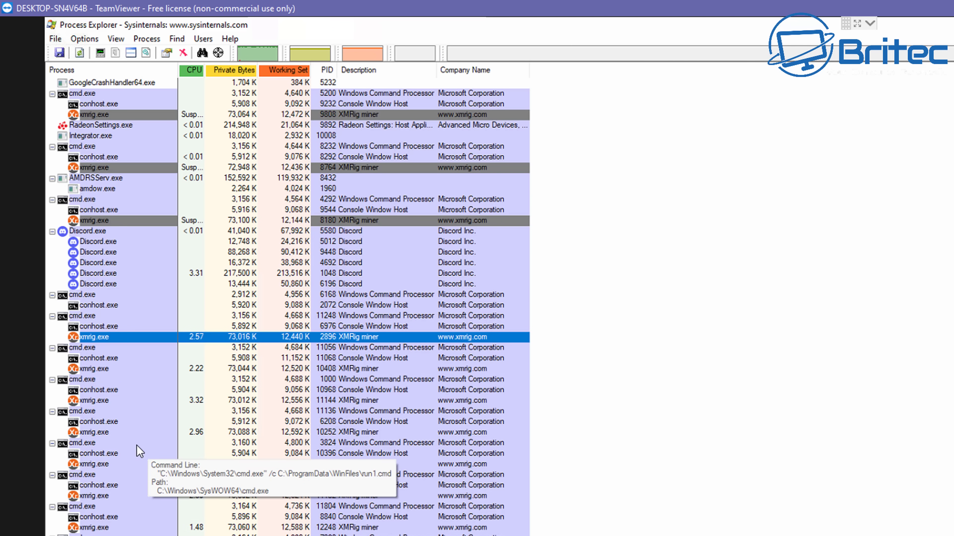
# - Suspend the XMRig miner processes with PIDs 10408 and 11144
pyautogui.rightClick(94, 370)
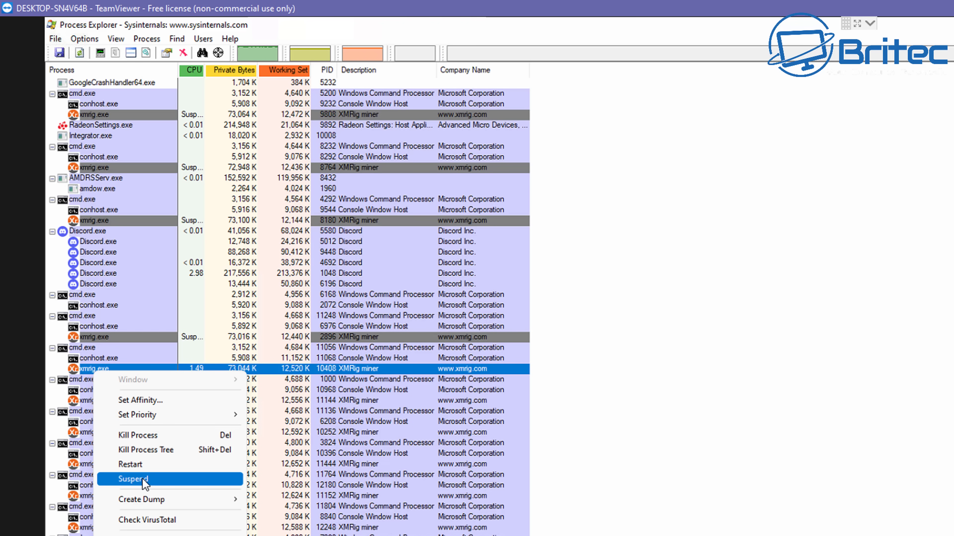
pyautogui.click(142, 478)
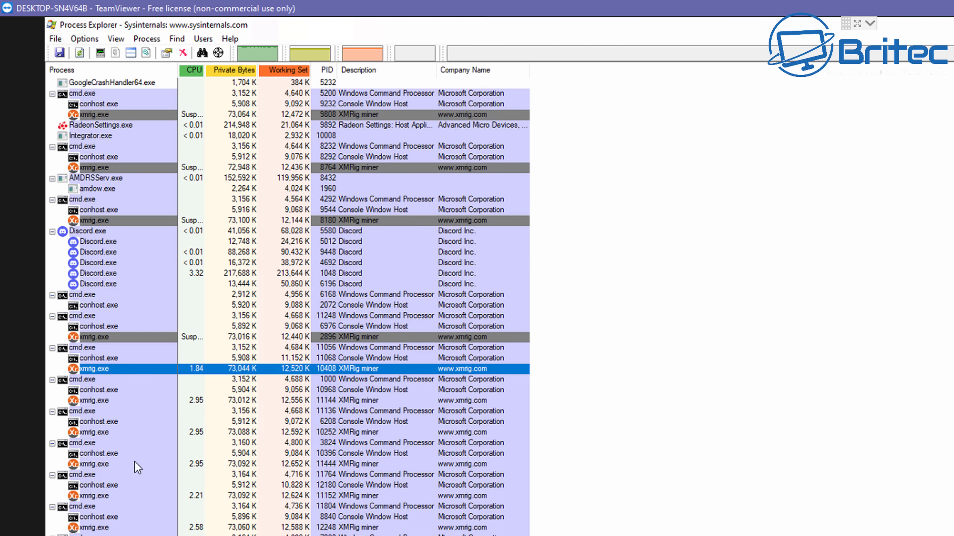
pyautogui.rightClick(89, 402)
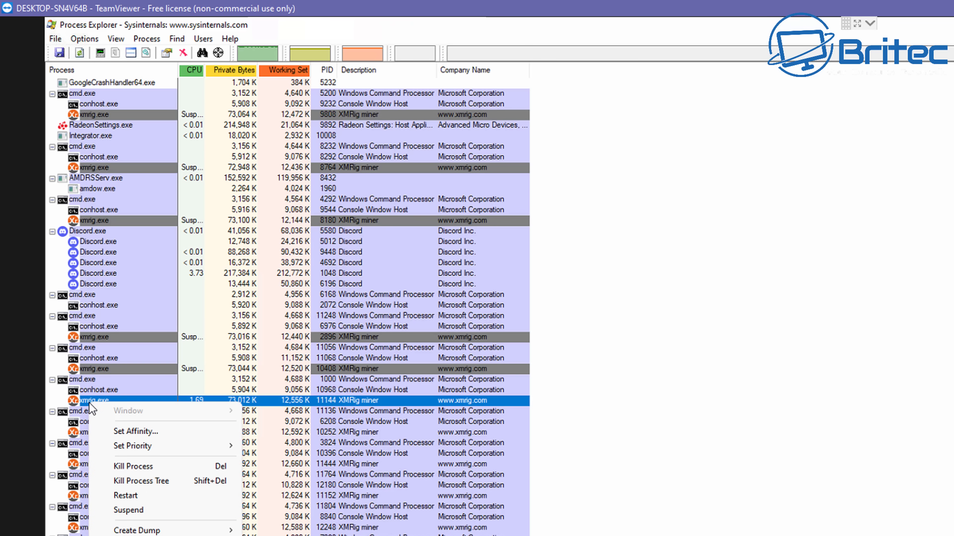
pyautogui.click(136, 511)
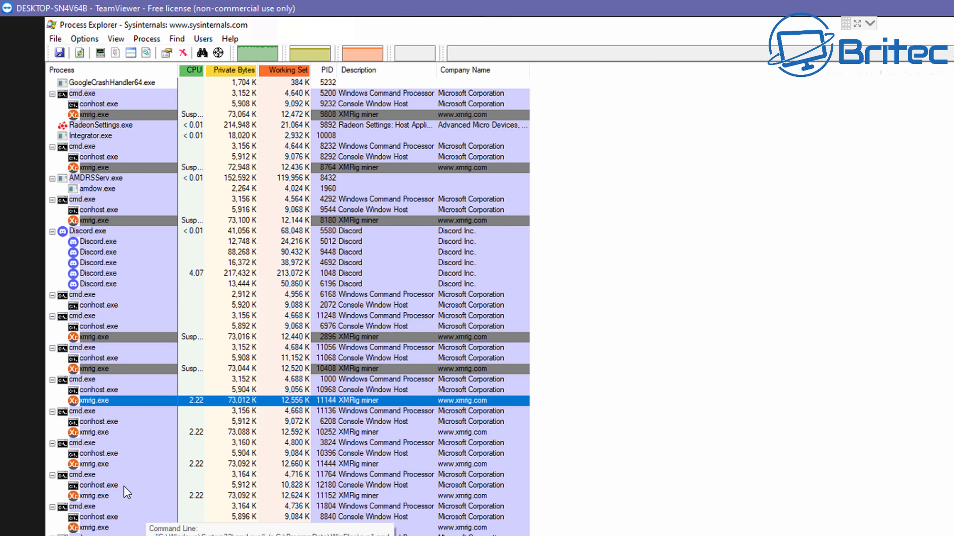
# - Suspend the next run of XMRig miner processes in the list, from PID 10252 down to PID 12760
pyautogui.rightClick(107, 496)
pyautogui.press('s')
pyautogui.scroll(-5, 262, 300)
pyautogui.rightClick(117, 367)
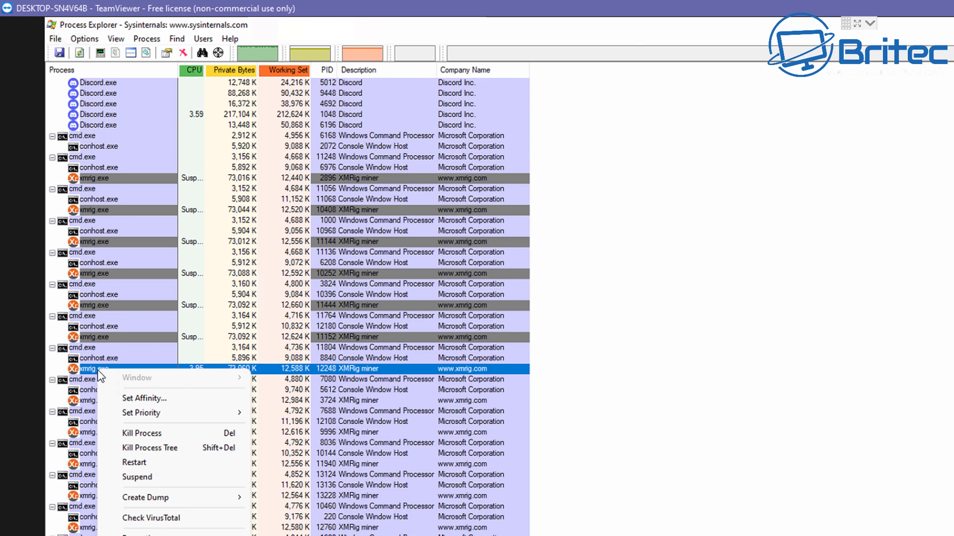
pyautogui.press('s')
pyautogui.rightClick(94, 439)
pyautogui.press('s')
pyautogui.rightClick(94, 517)
pyautogui.press('s')
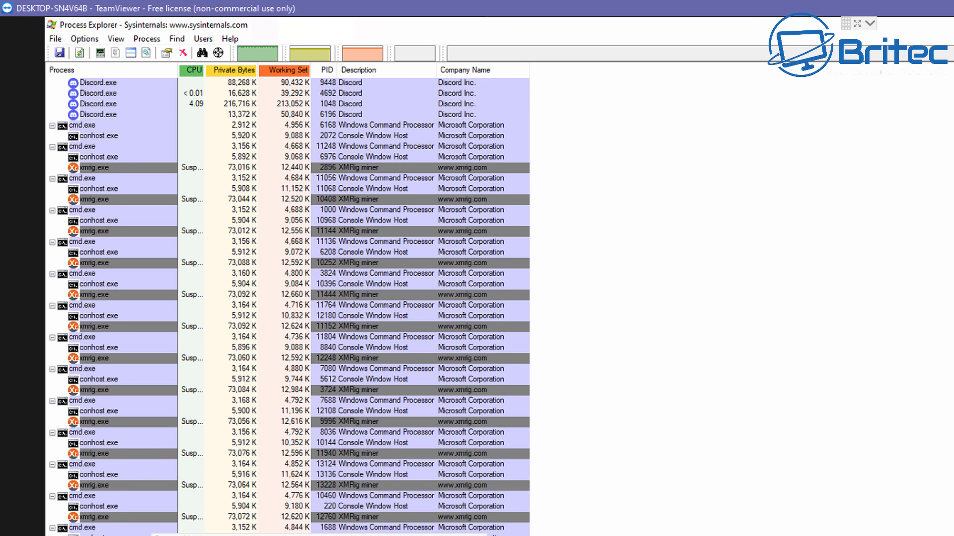
# - Suspend the XMRig miner processes further down the list, from PID 12920 through PID 15512
pyautogui.scroll(-11, 141, 453)
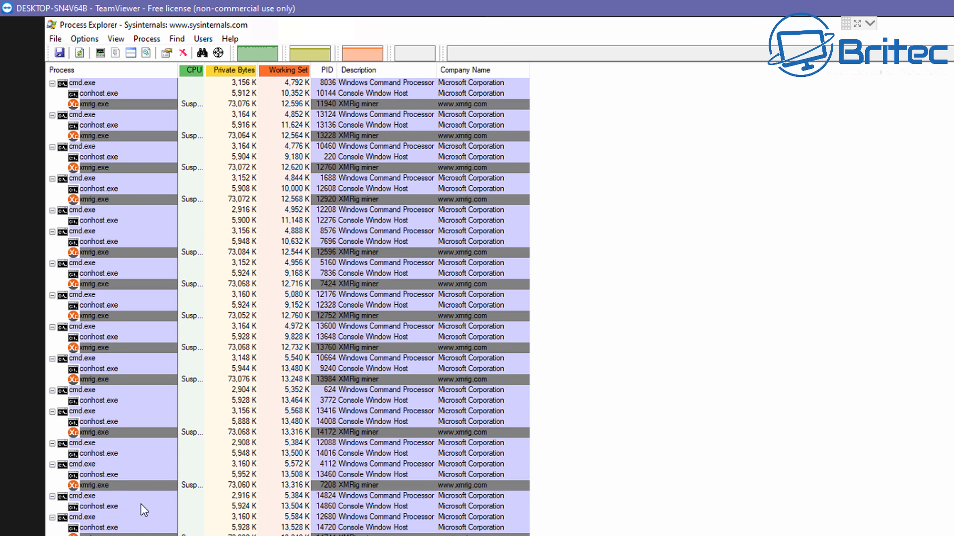
pyautogui.scroll(-3, 141, 503)
pyautogui.scroll(-5, 300, 376)
pyautogui.rightClick(106, 405)
pyautogui.press('s')
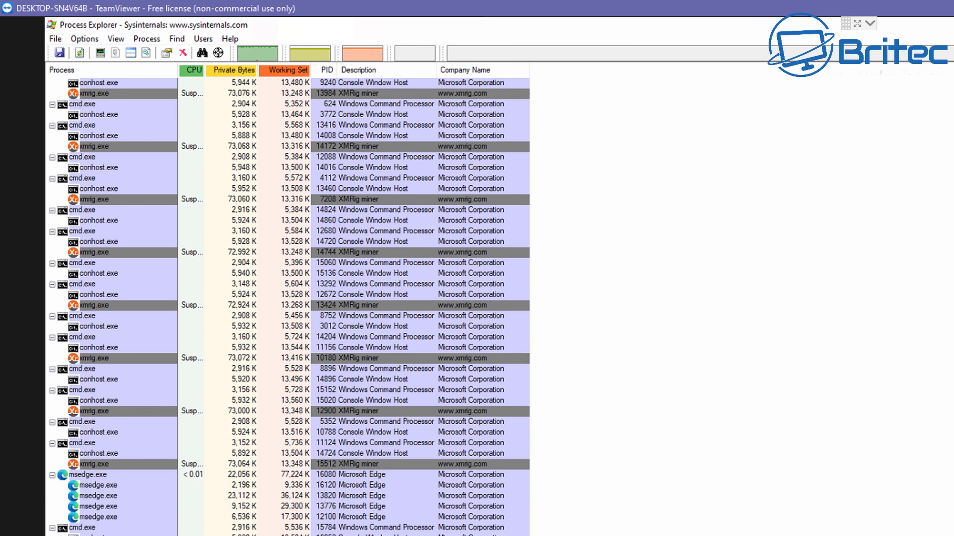
# - Suspend the remaining active XMRig miner processes near the end of the list, including PIDs 8336, 3932 and 12152
pyautogui.scroll(-8, 150, 451)
pyautogui.rightClick(82, 470)
pyautogui.press('s')
pyautogui.rightClick(94, 474)
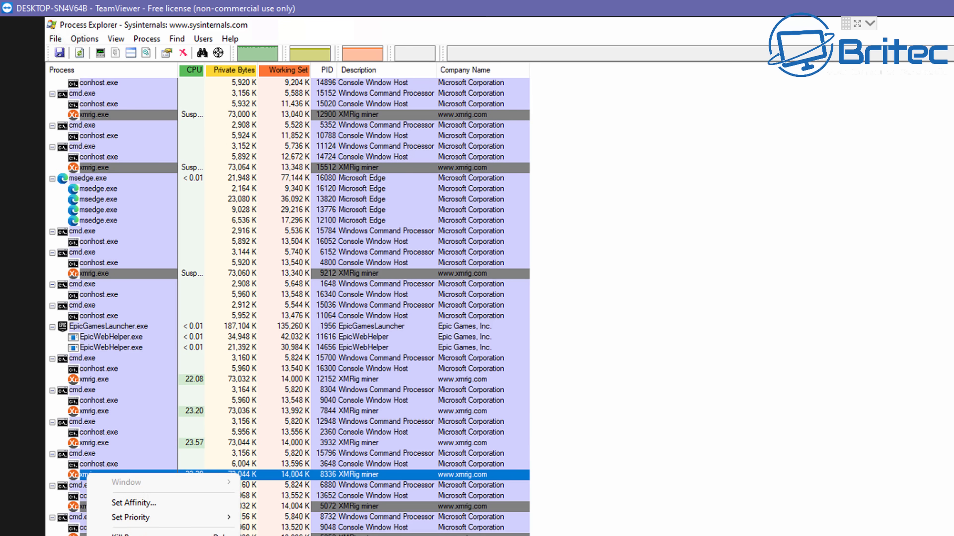
pyautogui.press('s')
pyautogui.rightClick(94, 443)
pyautogui.press('s')
pyautogui.rightClick(107, 380)
pyautogui.press('s')
pyautogui.rightClick(174, 469)
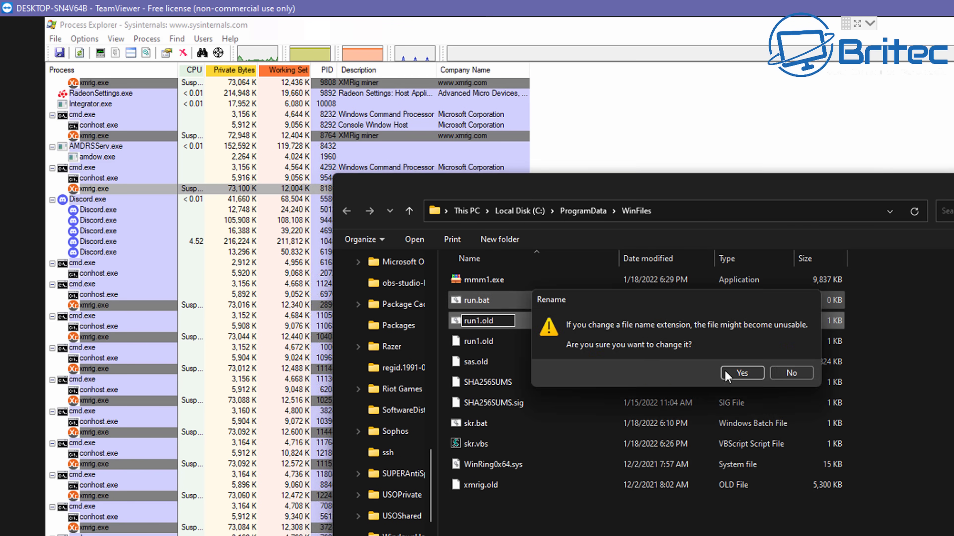
# - In C:\ProgramData\WinFiles, accept the rename of the second run1 file to the old extension and rename skr.vbs to skr.old
pyautogui.click(742, 373)
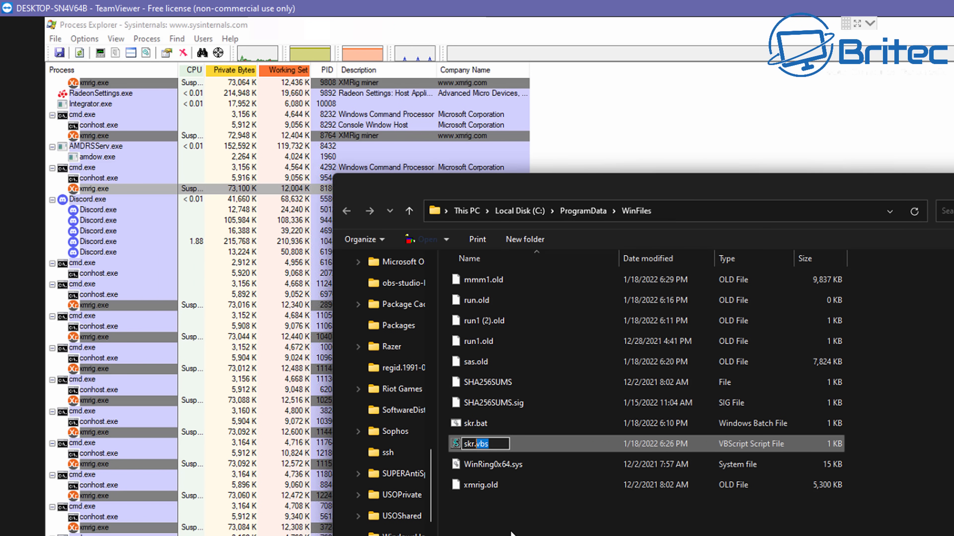
pyautogui.write('old')
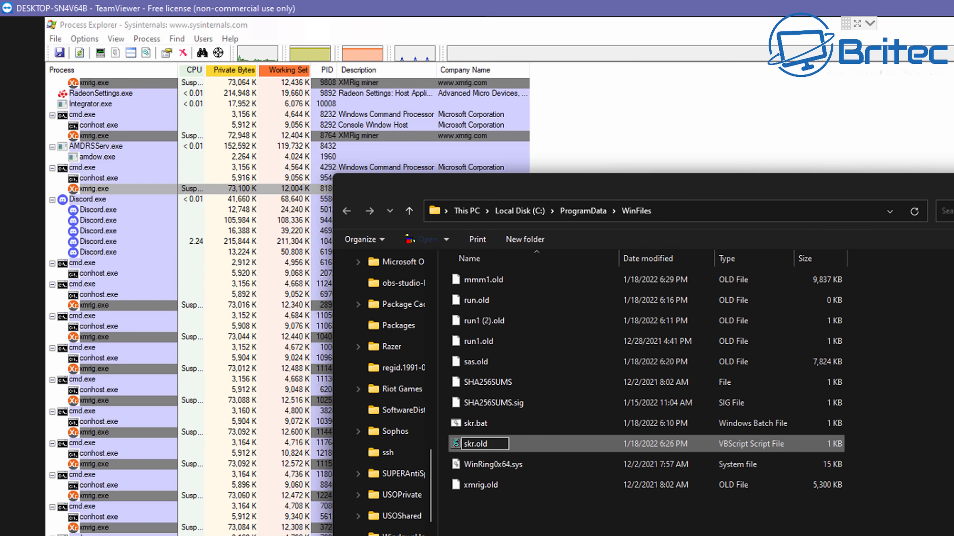
pyautogui.press('Return')
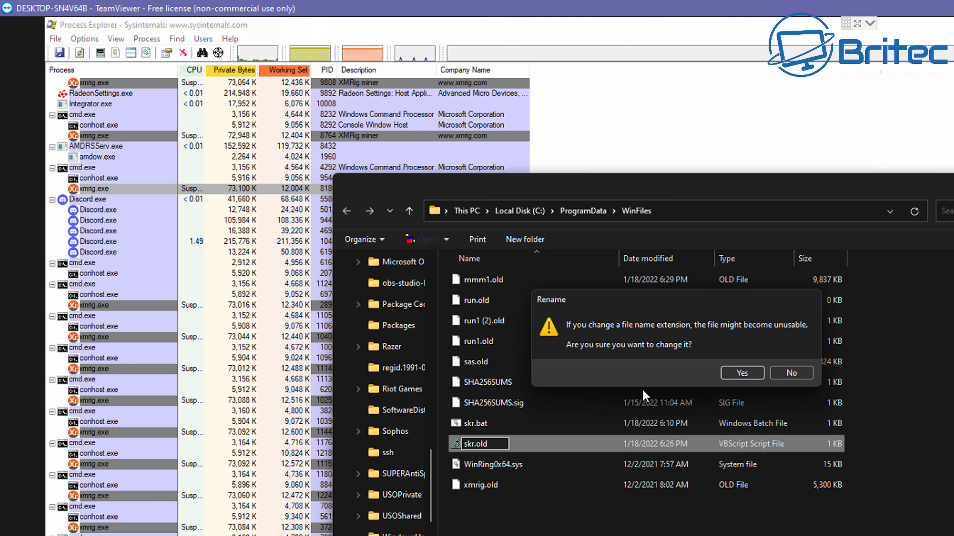
pyautogui.click(735, 373)
# - Rename skr.bat with the old extension, accepting skr (2).old as its name
pyautogui.rightClick(479, 422)
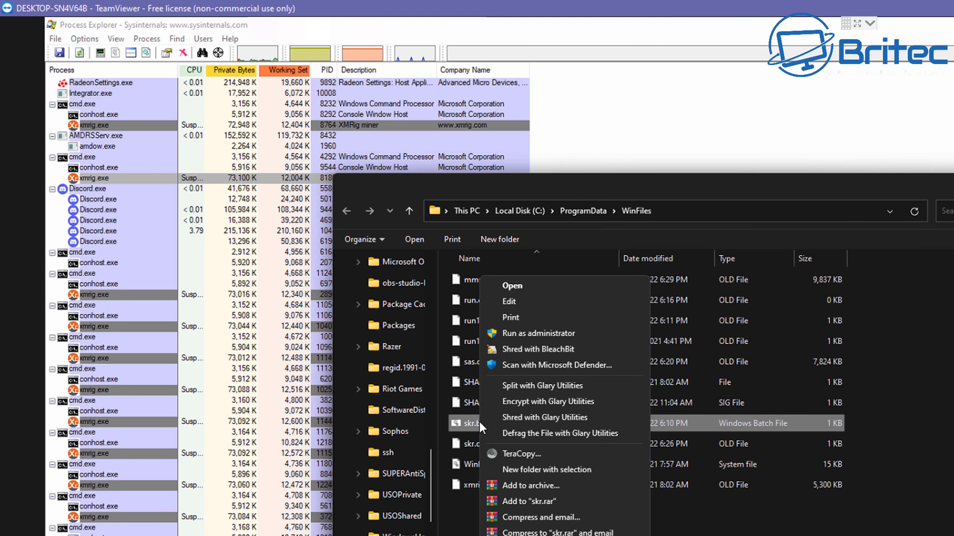
pyautogui.click(511, 533)
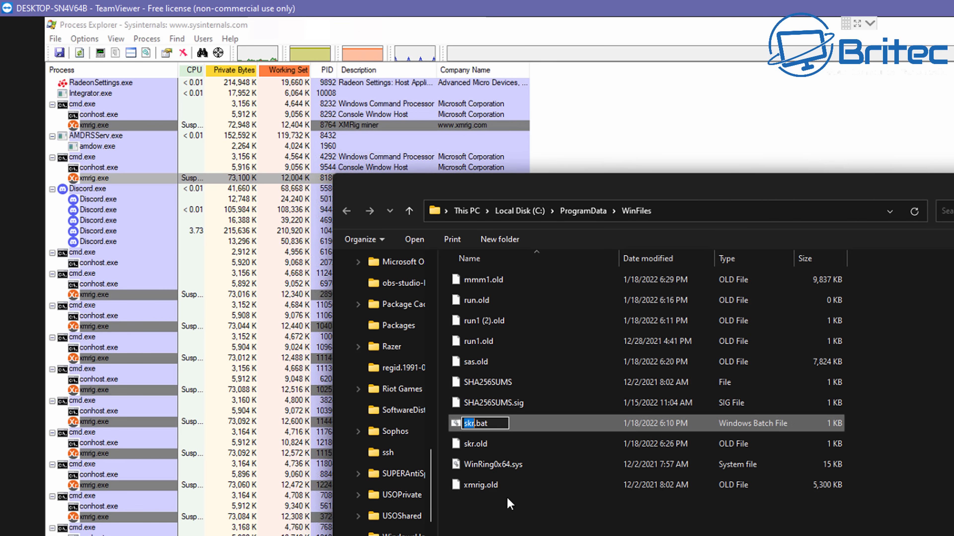
pyautogui.click(485, 422)
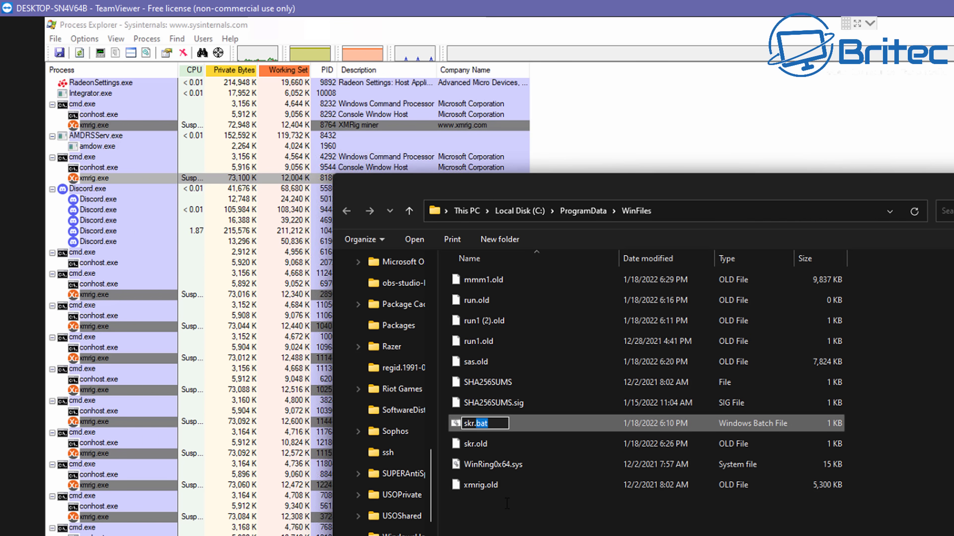
pyautogui.write('old')
pyautogui.press('Return')
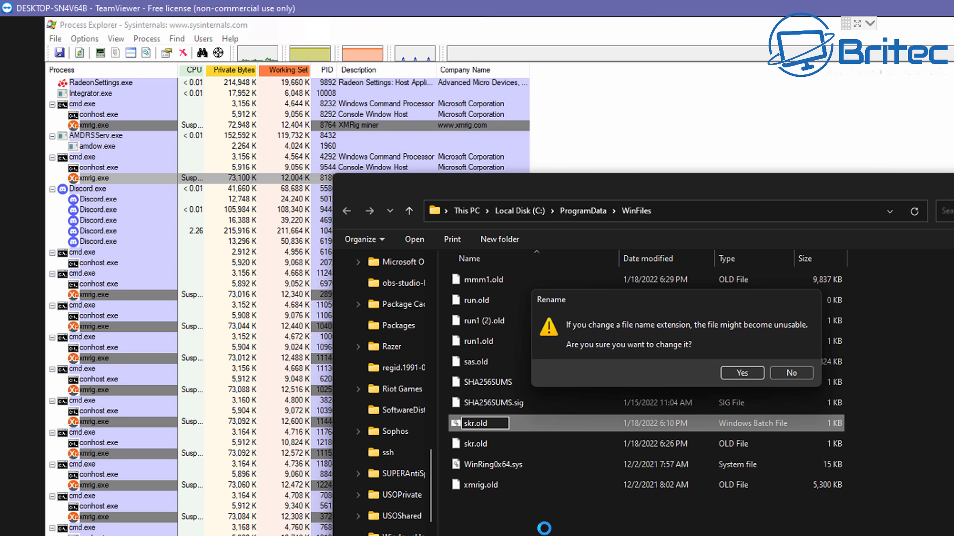
pyautogui.click(741, 371)
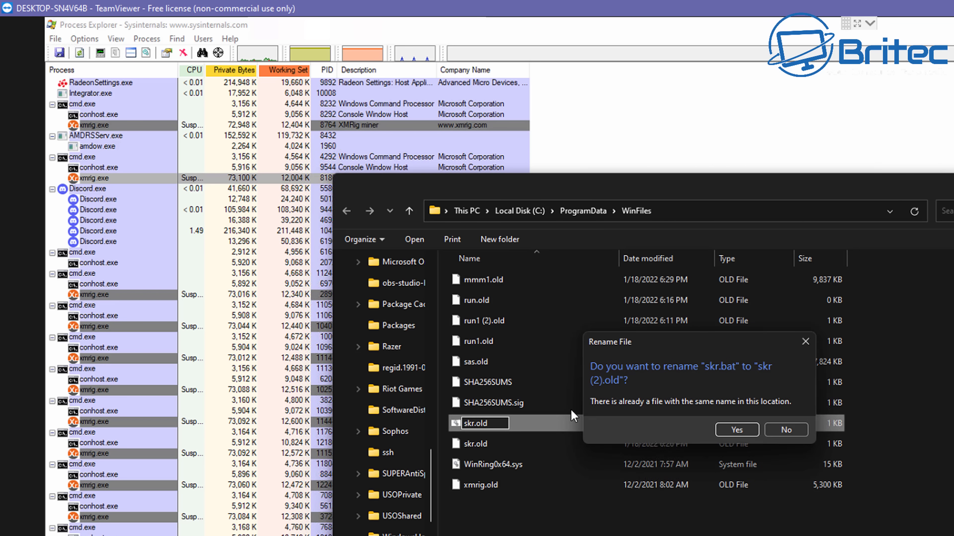
pyautogui.click(736, 429)
# - Rename SHA256SUMS.sig to SHA256SUMS.old in the WinFiles folder
pyautogui.rightClick(508, 399)
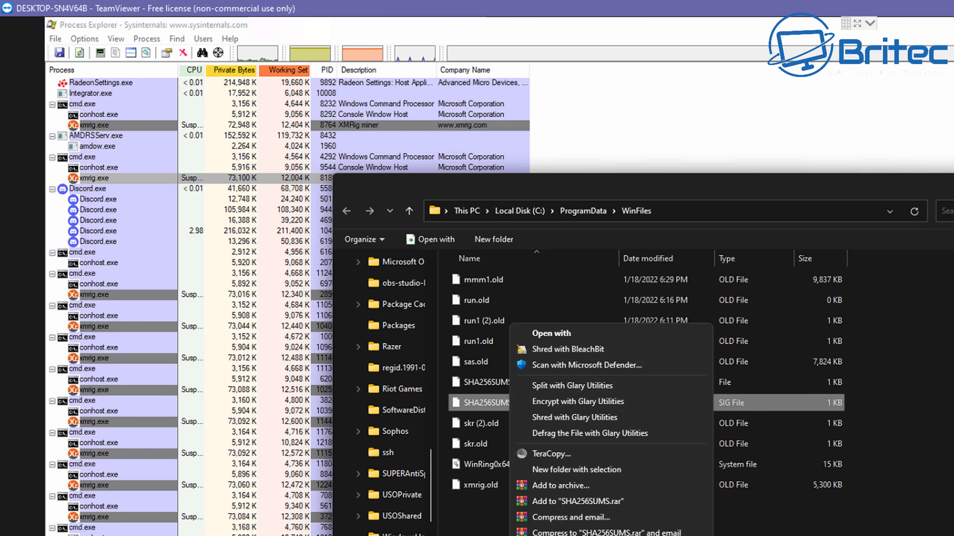
pyautogui.press('m')
pyautogui.click(522, 404)
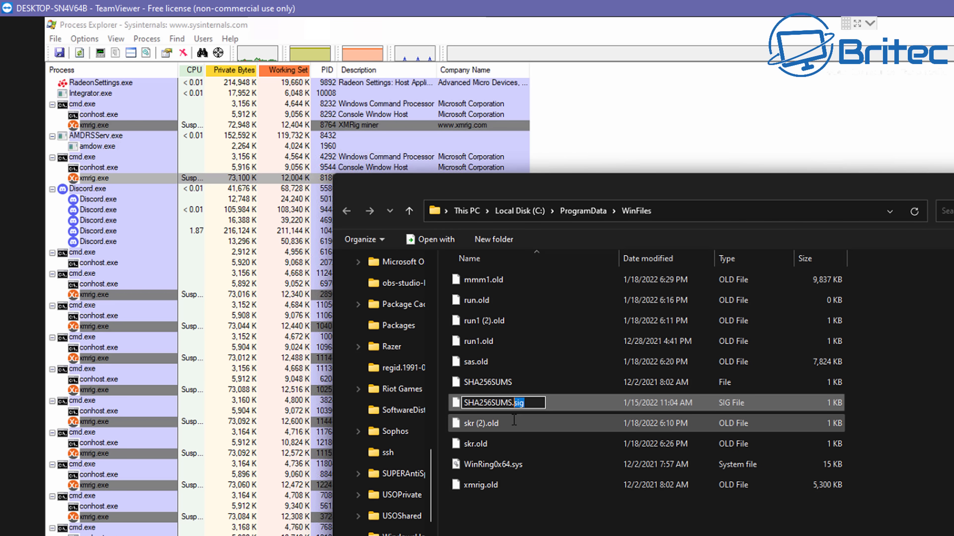
pyautogui.write('old')
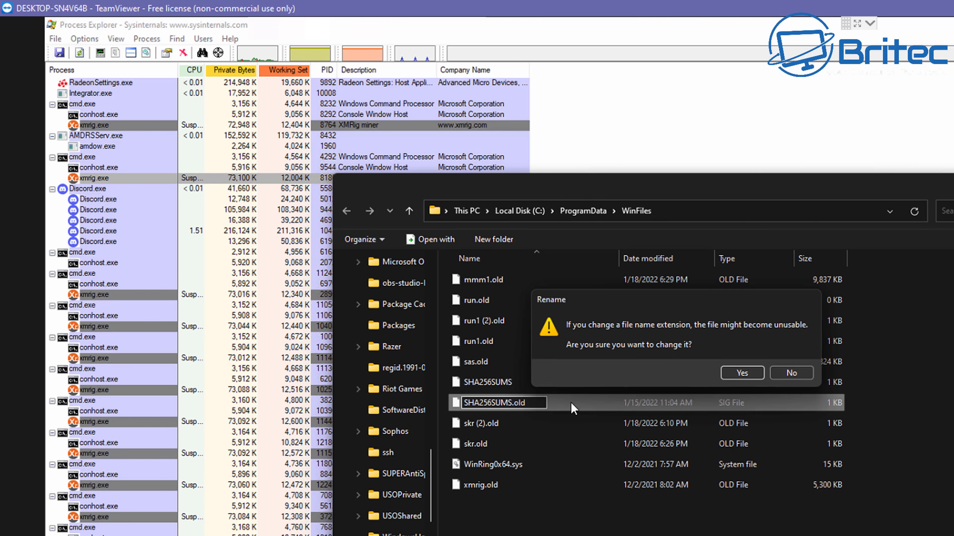
pyautogui.press('Return')
pyautogui.click(740, 373)
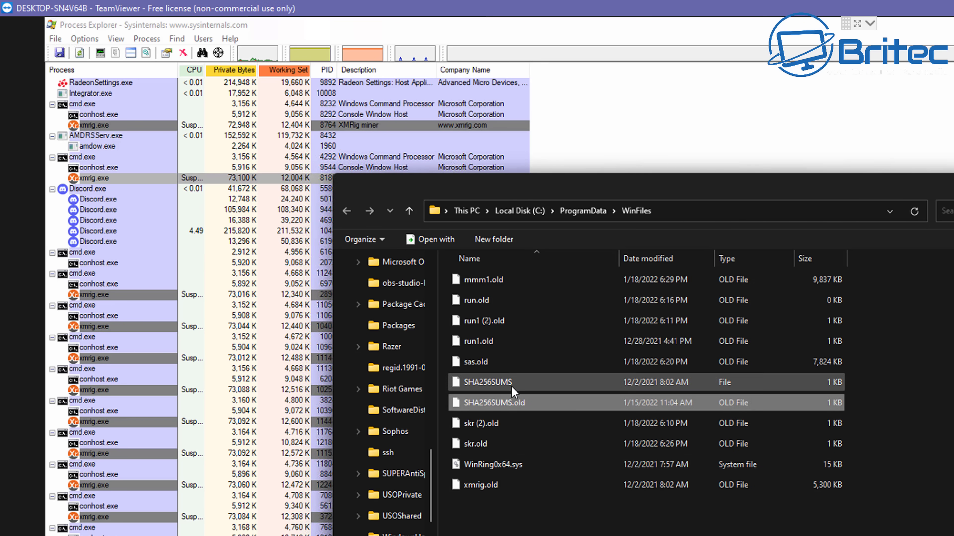
pyautogui.rightClick(498, 382)
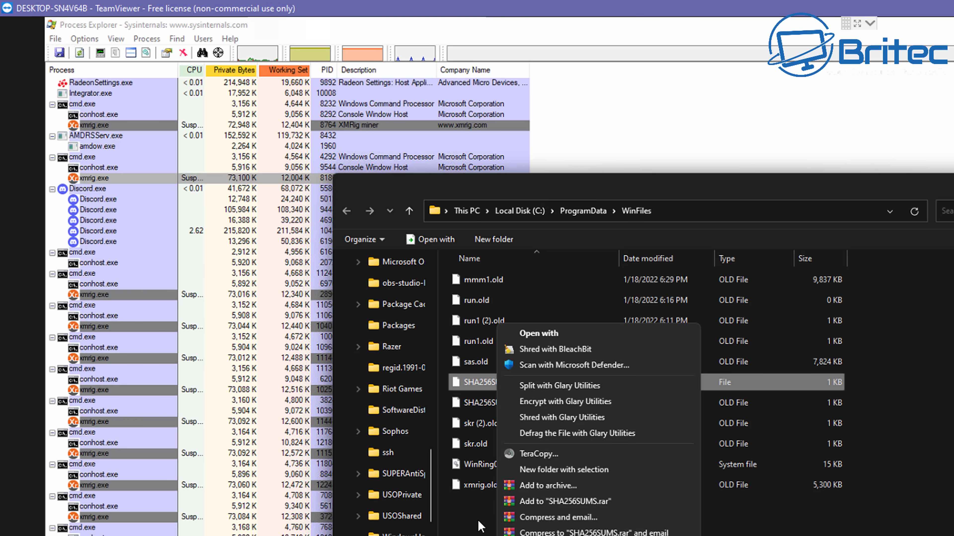
pyautogui.click(520, 526)
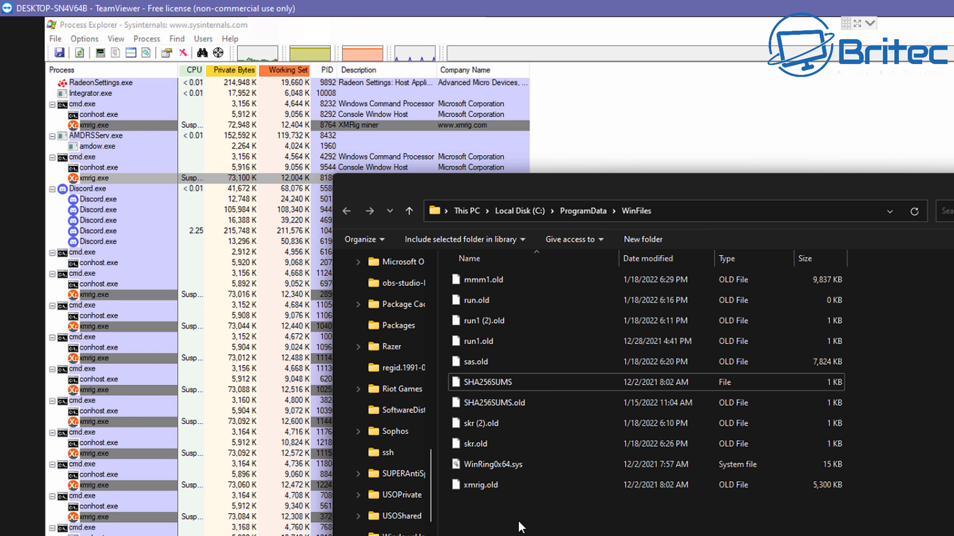
# - Rename WinRing0x64.sys to WinRing0x64.old in the WinFiles folder
pyautogui.click(508, 466)
pyautogui.rightClick(508, 466)
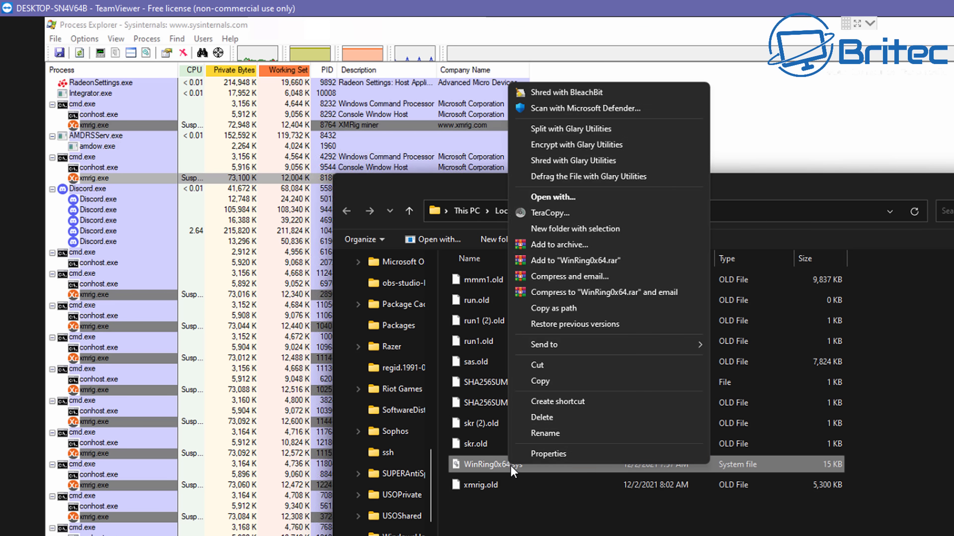
pyautogui.click(548, 434)
pyautogui.press('End')
pyautogui.hotkey('shift', 'Left')
pyautogui.hotkey('shift', 'Left')
pyautogui.hotkey('shift', 'Left')
pyautogui.hotkey('shift', 'Left')
pyautogui.hotkey('shift', 'Left')
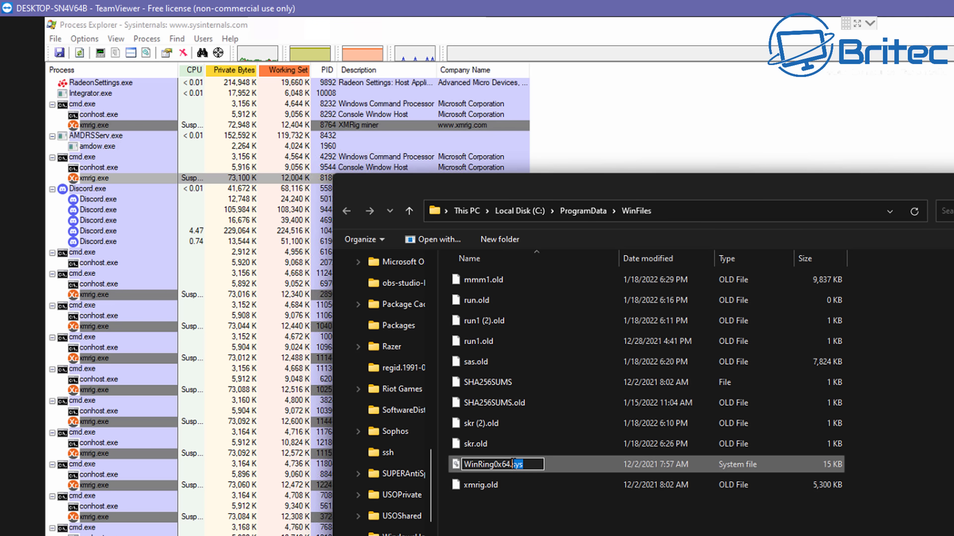
pyautogui.write('old')
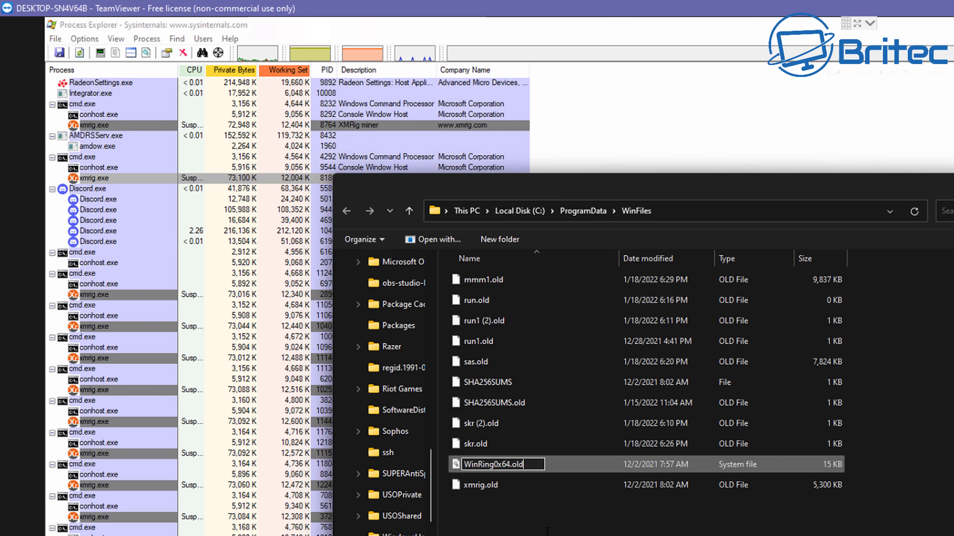
pyautogui.press('Return')
pyautogui.click(549, 530)
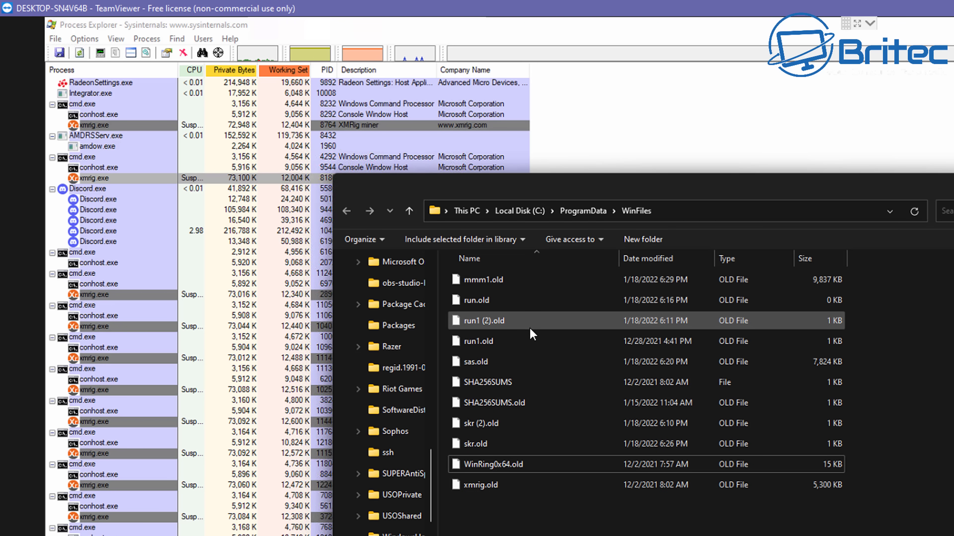
# - Put the WinFiles folder window away and clear the xmrig.exe properties dialog off the process list
pyautogui.click(509, 386)
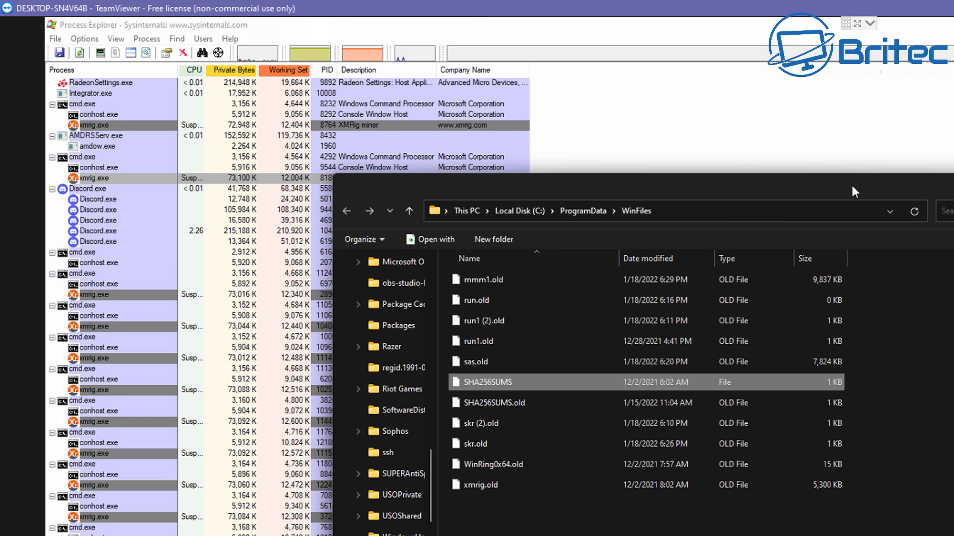
pyautogui.hotkey('alt', 'F4')
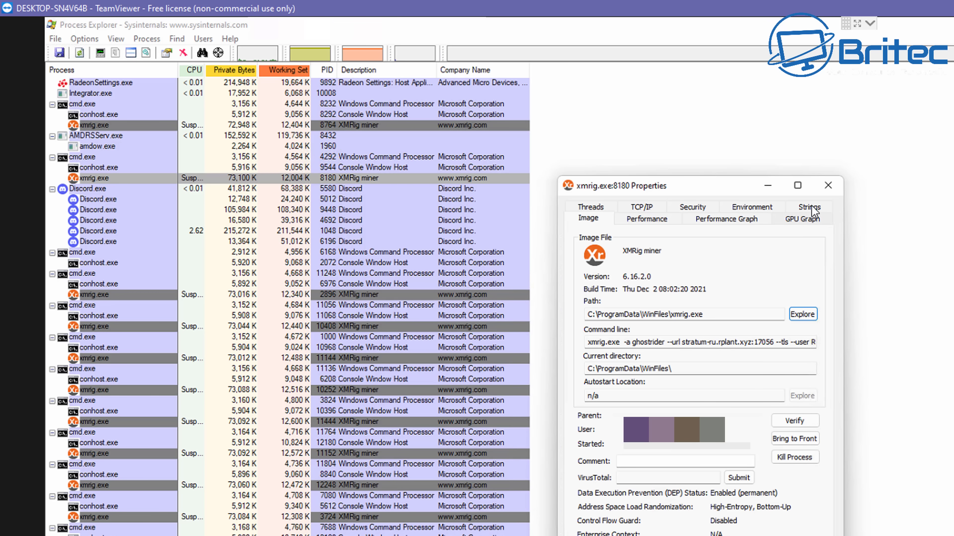
pyautogui.click(828, 185)
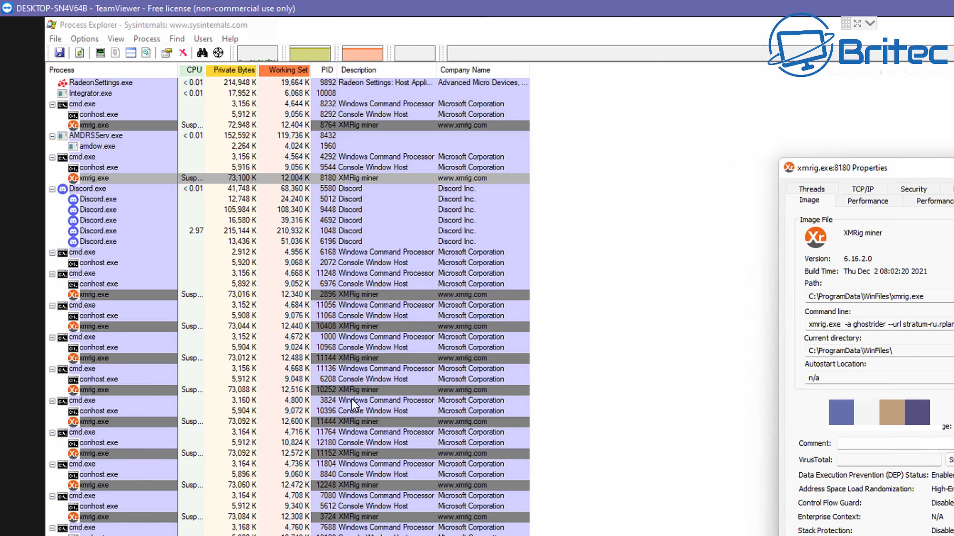
# - Kill the process trees of the suspended xmrig.exe entries with PIDs 2896 and 11144, confirming each one
pyautogui.rightClick(127, 295)
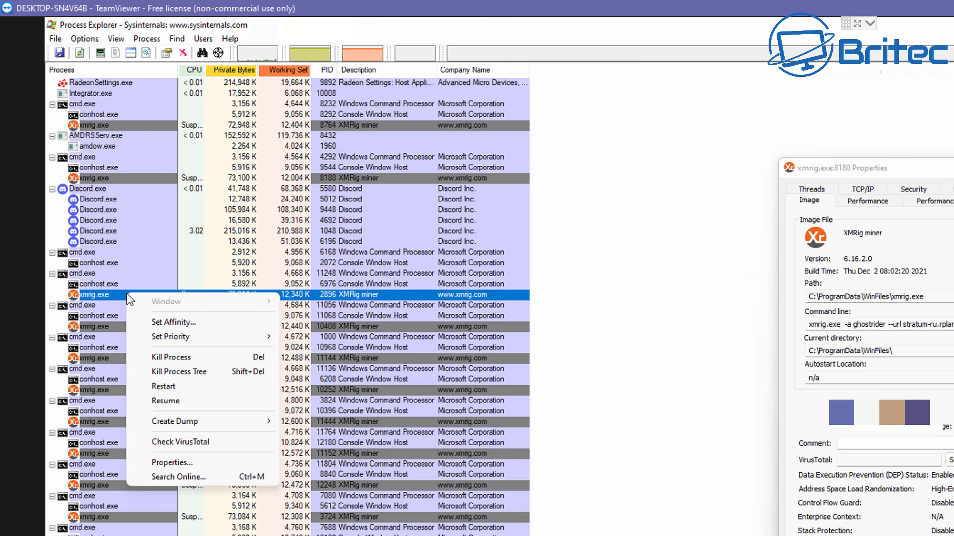
pyautogui.click(188, 371)
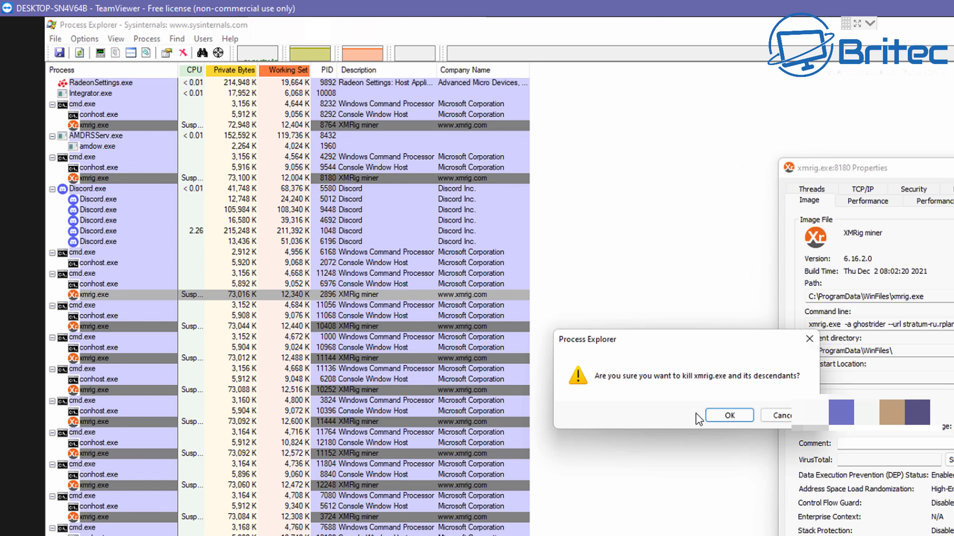
pyautogui.click(728, 416)
pyautogui.rightClick(118, 325)
pyautogui.click(169, 405)
pyautogui.press('Return')
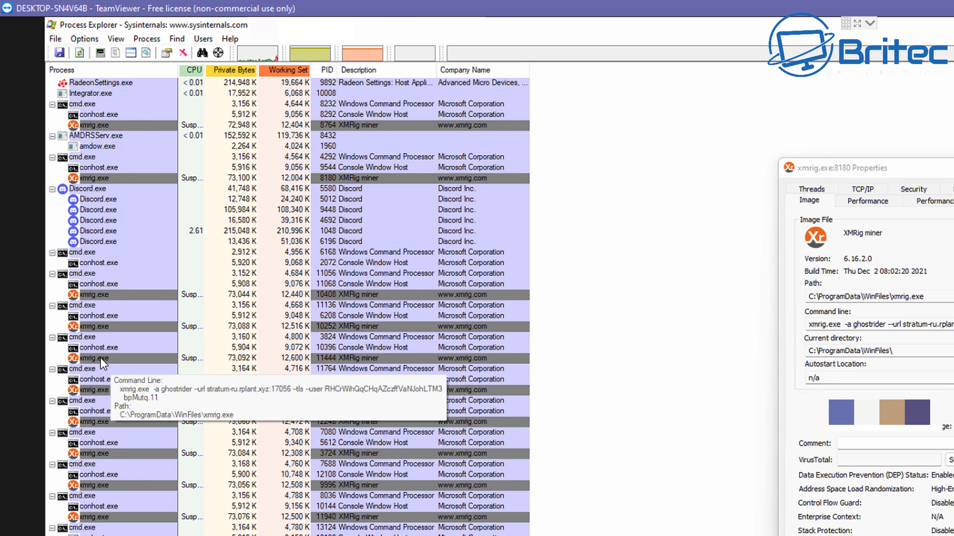
# - Kill the process trees of the suspended xmrig.exe entries with PIDs 11444 and 10408
pyautogui.rightClick(103, 362)
pyautogui.click(158, 440)
pyautogui.click(726, 415)
pyautogui.rightClick(128, 296)
pyautogui.click(169, 373)
# - Kill the suspended xmrig.exe process trees near the end of the list, including PID 8336
pyautogui.scroll(-5, 169, 338)
pyautogui.rightClick(93, 473)
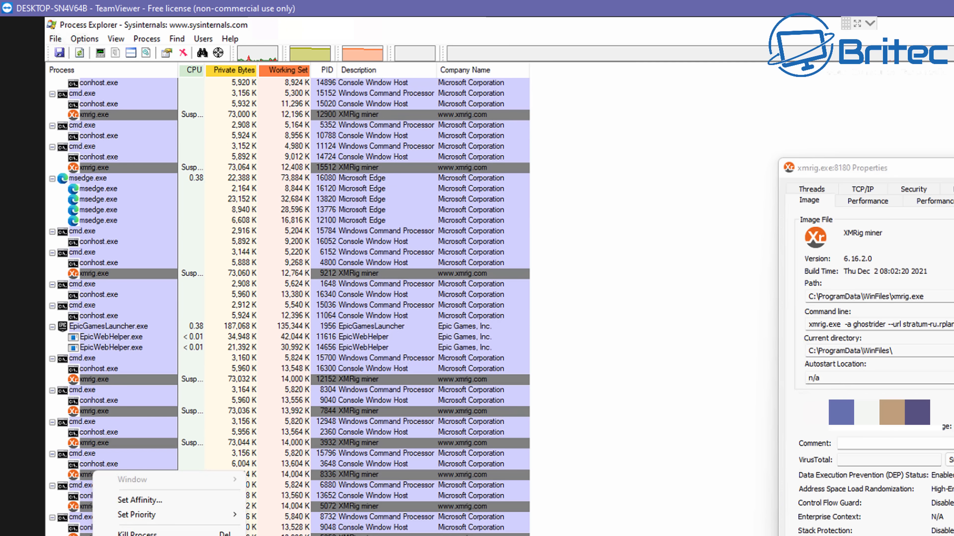
pyautogui.click(150, 533)
pyautogui.press('Return')
pyautogui.rightClick(93, 475)
pyautogui.click(157, 534)
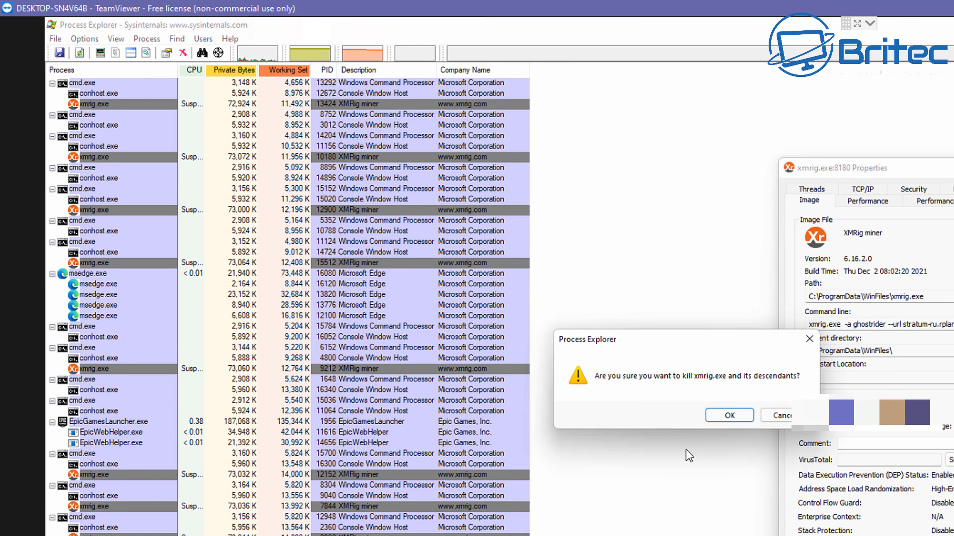
pyautogui.press('Return')
pyautogui.press('Return')
# - Kill the miner's process trees listed around the Microsoft Edge entries, confirming each one
pyautogui.rightClick(86, 473)
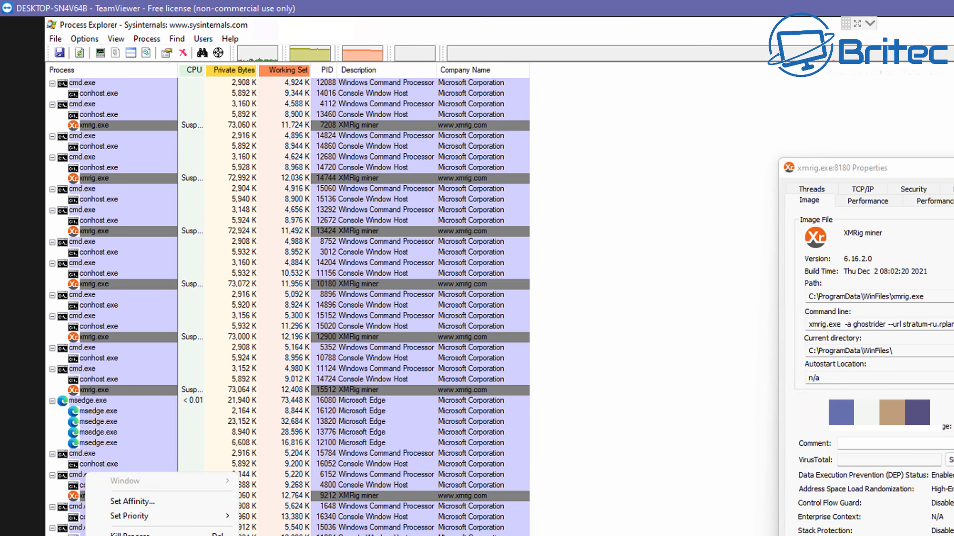
pyautogui.click(157, 533)
pyautogui.click(727, 416)
pyautogui.rightClick(93, 452)
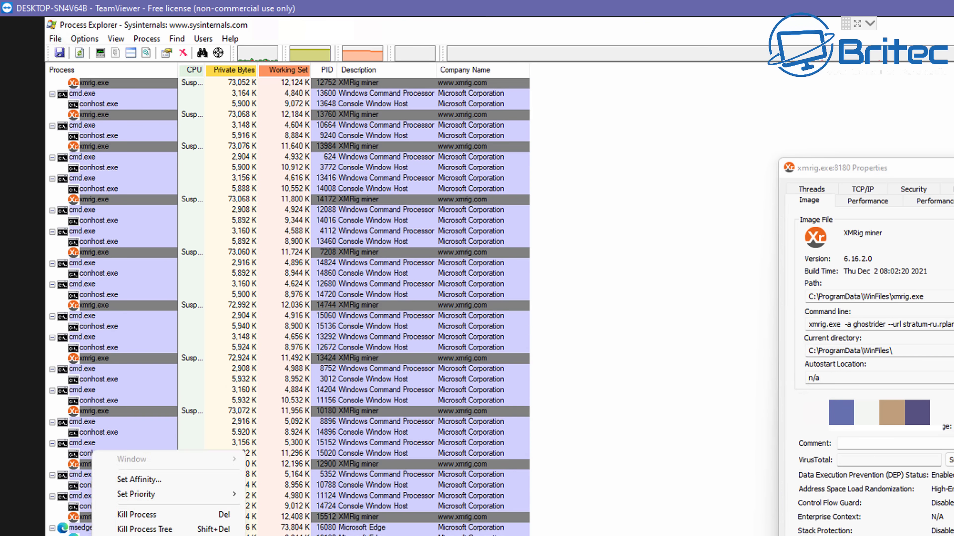
pyautogui.click(144, 529)
pyautogui.click(726, 416)
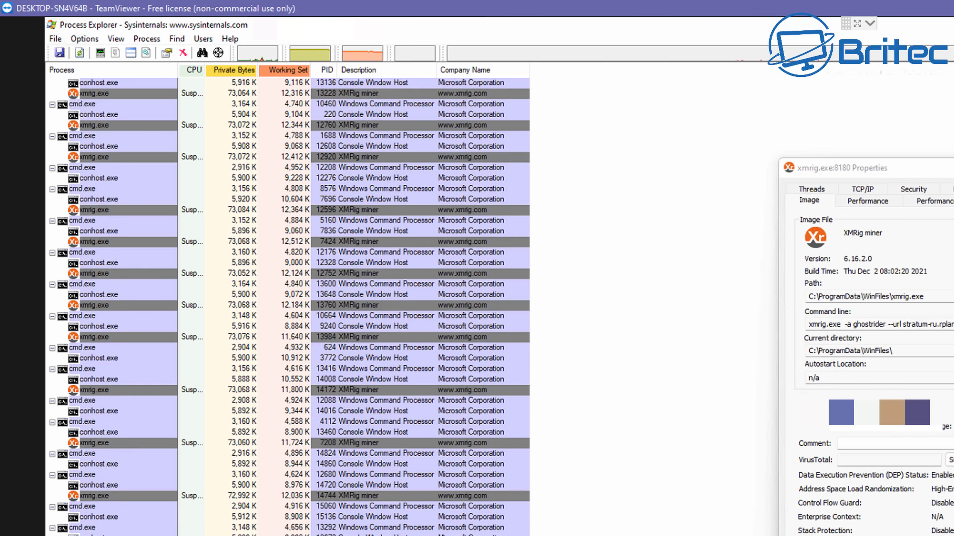
# - Kill more cmd.exe and xmrig.exe miner process trees in the middle of the list, including PID 14172
pyautogui.rightClick(85, 524)
pyautogui.click(158, 414)
pyautogui.press('Return')
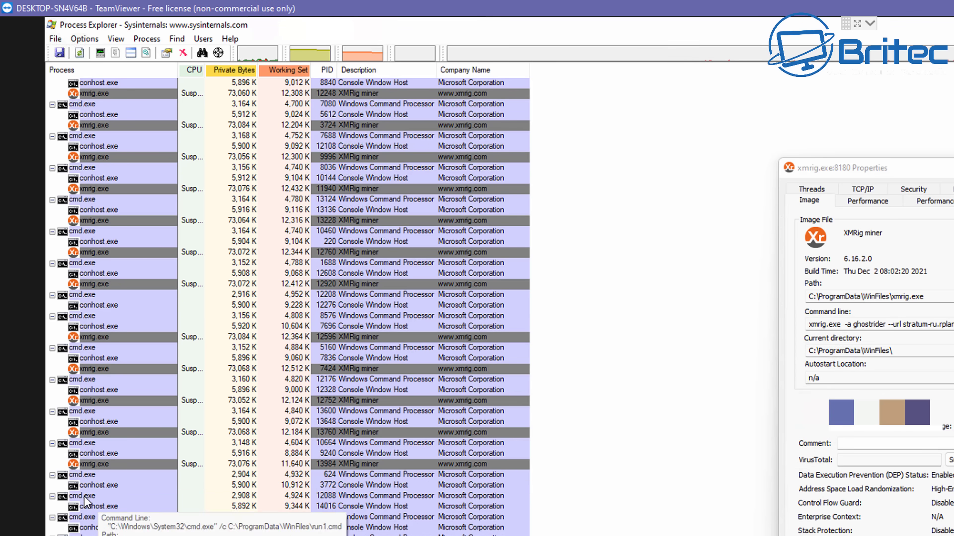
pyautogui.rightClick(85, 501)
pyautogui.click(204, 401)
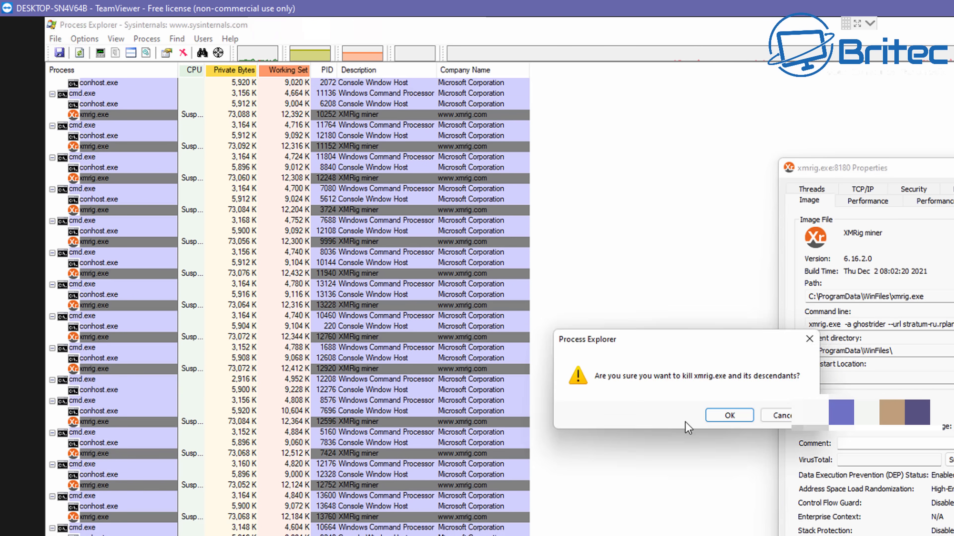
pyautogui.click(707, 422)
# - Kill the xmrig.exe process trees with PIDs 3724 and 8180 and a leftover cmd.exe tree
pyautogui.rightClick(95, 496)
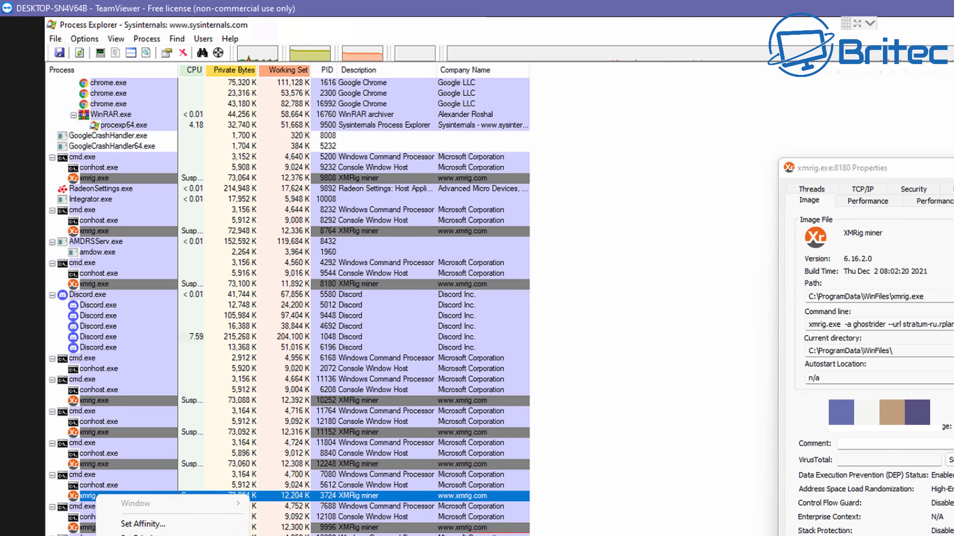
pyautogui.hotkey('shift', 'Delete')
pyautogui.click(709, 416)
pyautogui.rightClick(117, 444)
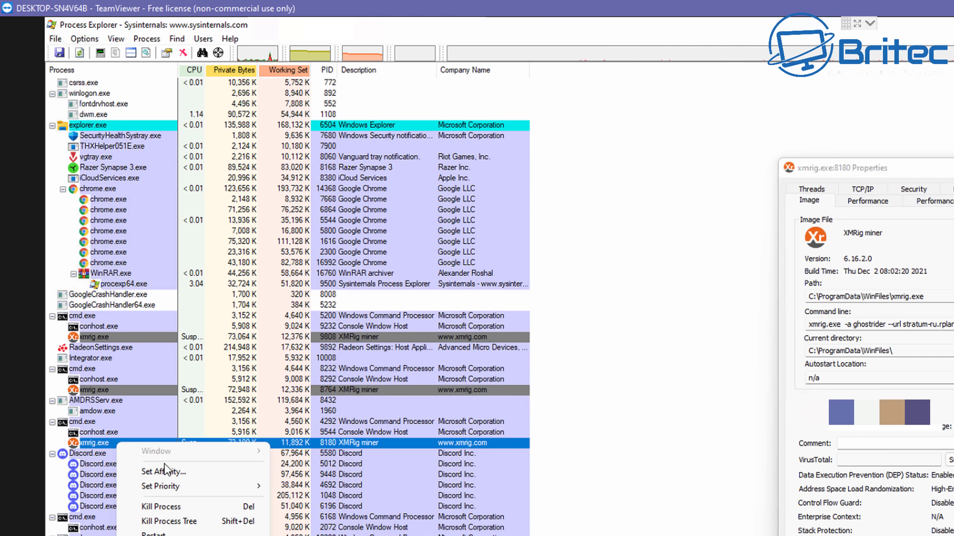
pyautogui.click(168, 521)
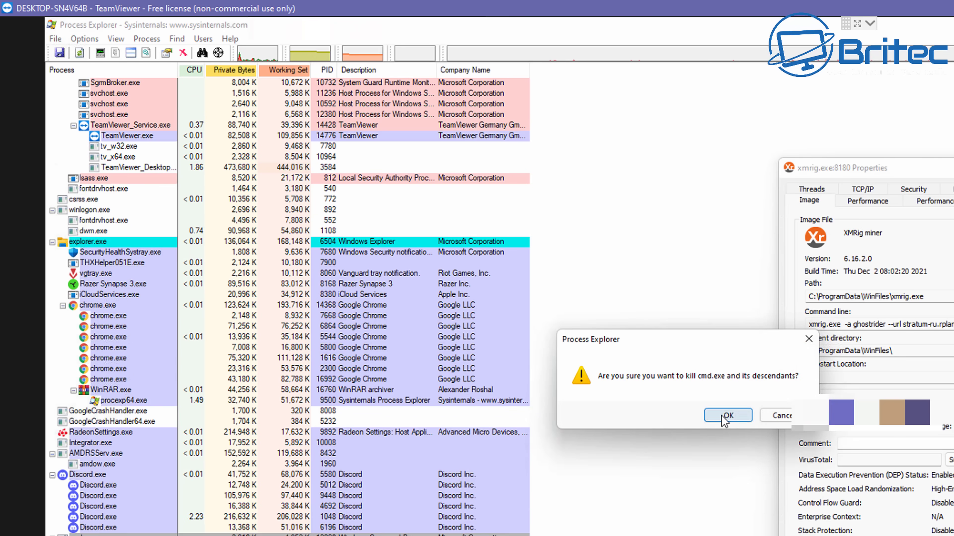
pyautogui.click(725, 416)
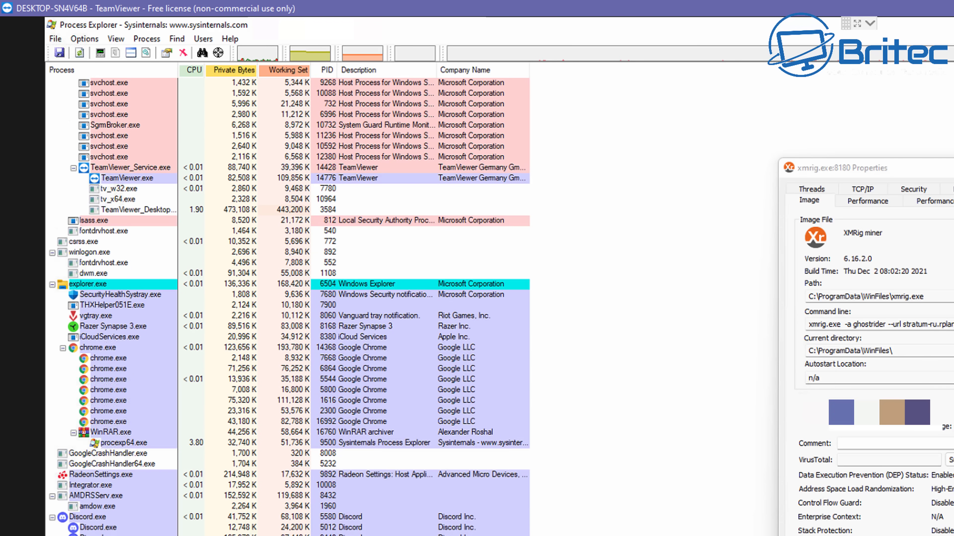
# - Kill the last leftover cmd.exe process trees belonging to the miner, confirming each one
pyautogui.rightClick(87, 387)
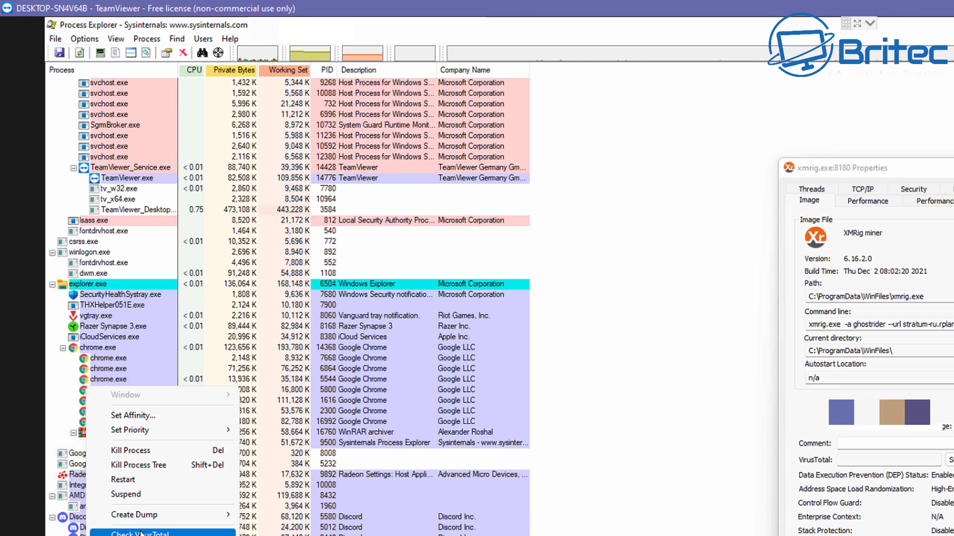
pyautogui.click(138, 466)
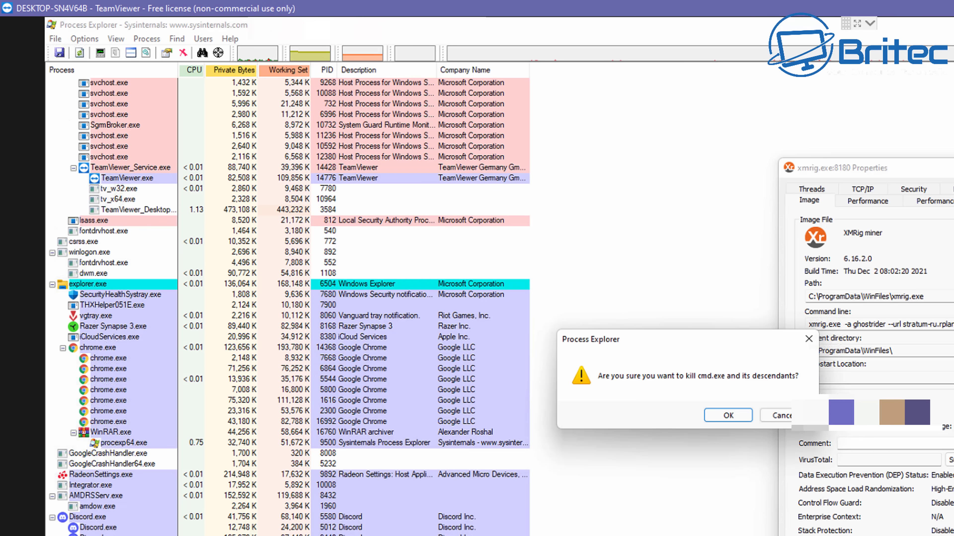
pyautogui.click(726, 416)
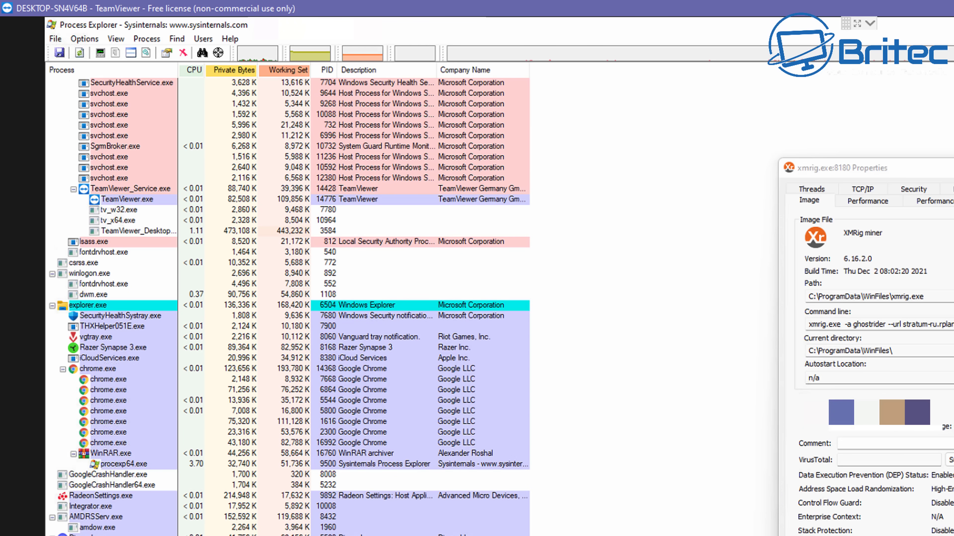
pyautogui.rightClick(94, 408)
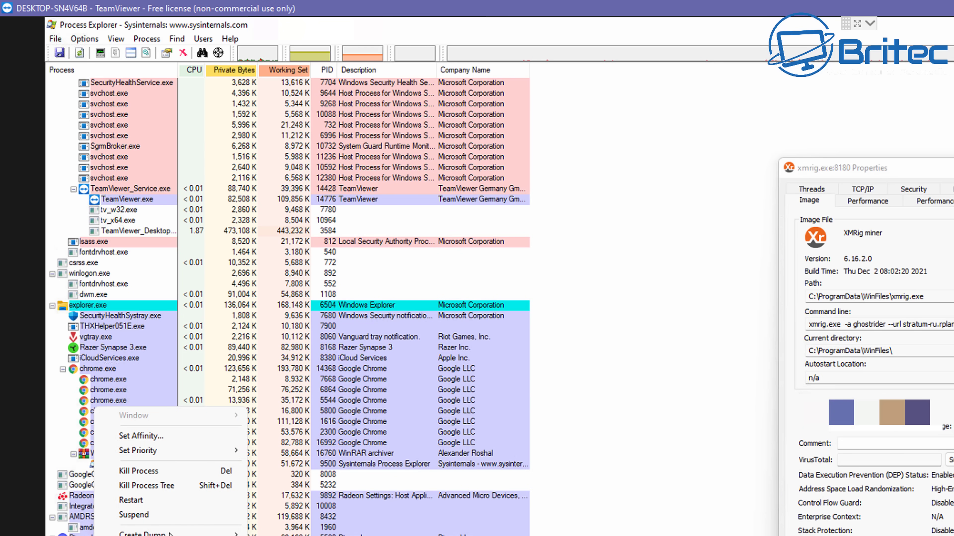
pyautogui.click(167, 486)
pyautogui.click(729, 416)
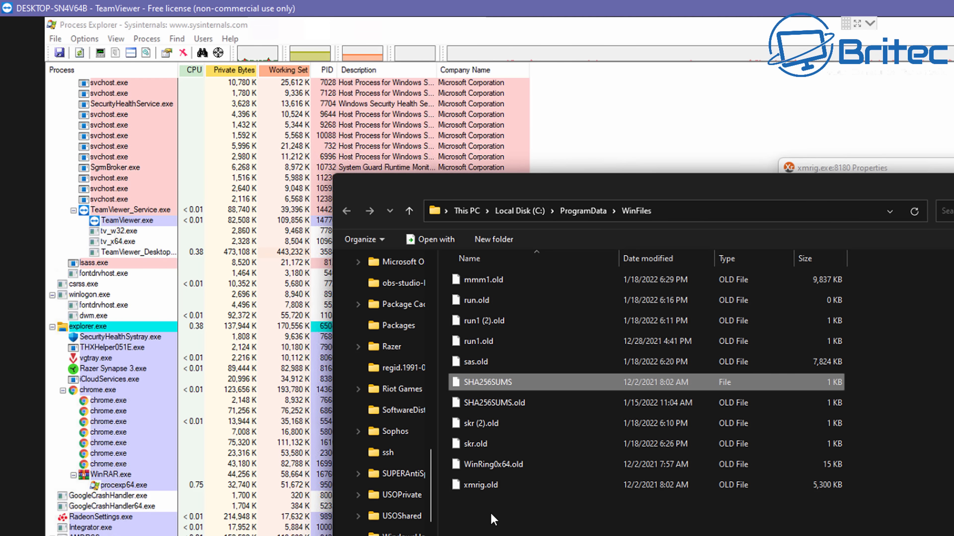
# - Delete all files in C:\ProgramData\WinFiles and the WinFiles folder itself
pyautogui.moveTo(546, 518); pyautogui.dragTo(468, 262)
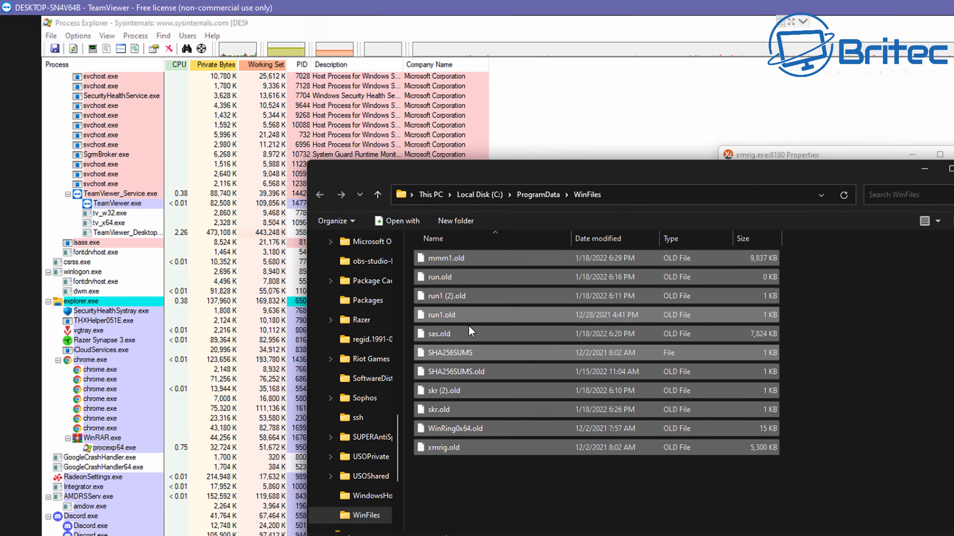
pyautogui.press('Delete')
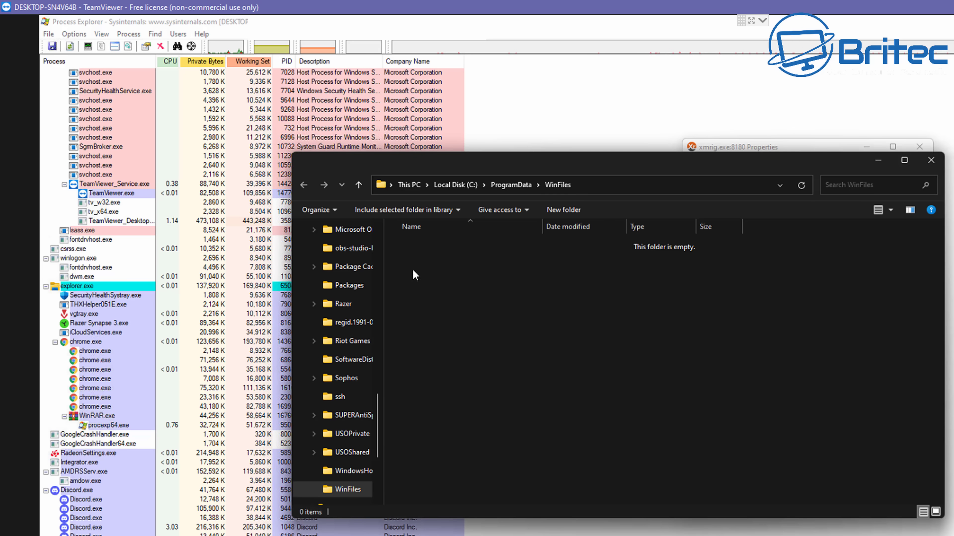
pyautogui.click(515, 184)
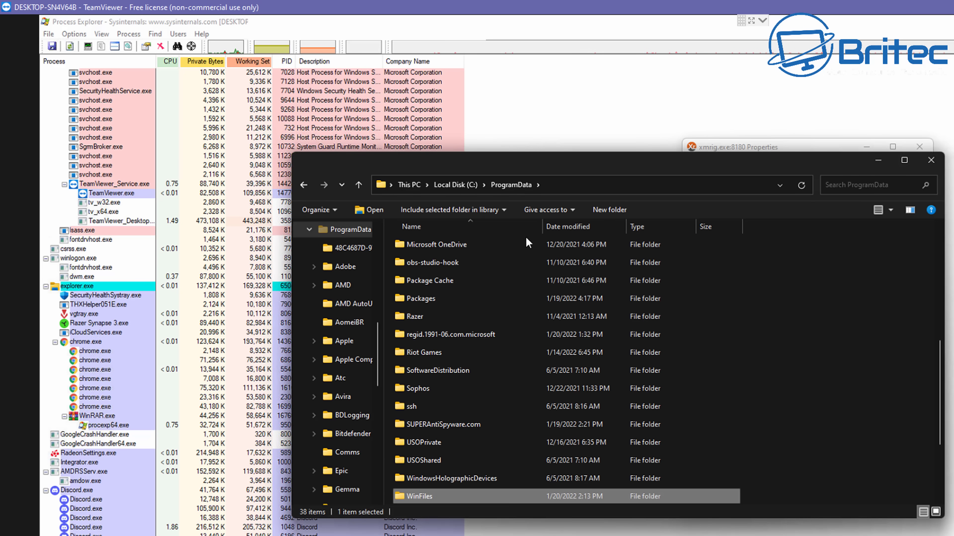
pyautogui.rightClick(426, 496)
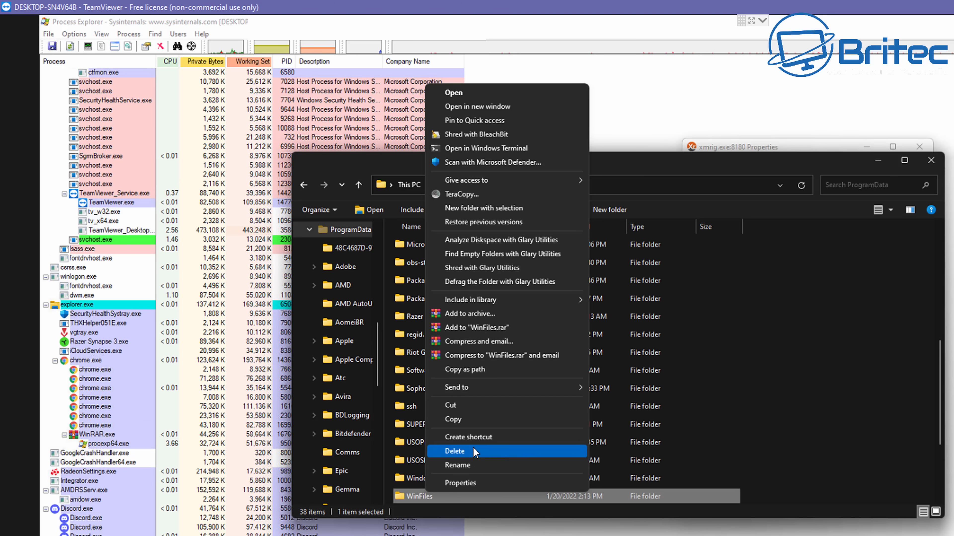
pyautogui.click(472, 449)
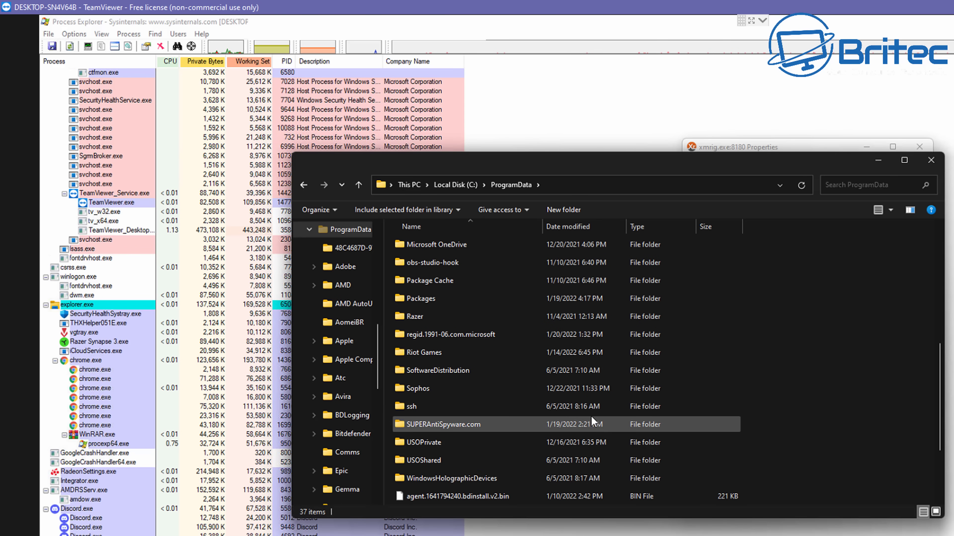
# - Look through the remaining folders in C:\ProgramData and collapse the ProgramData folder tree
pyautogui.scroll(3, 508, 395)
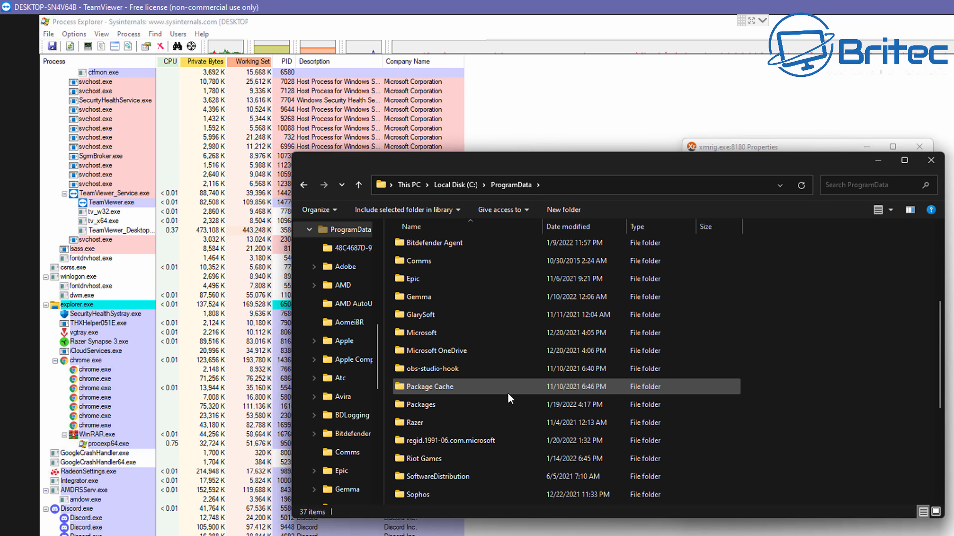
pyautogui.scroll(3, 506, 393)
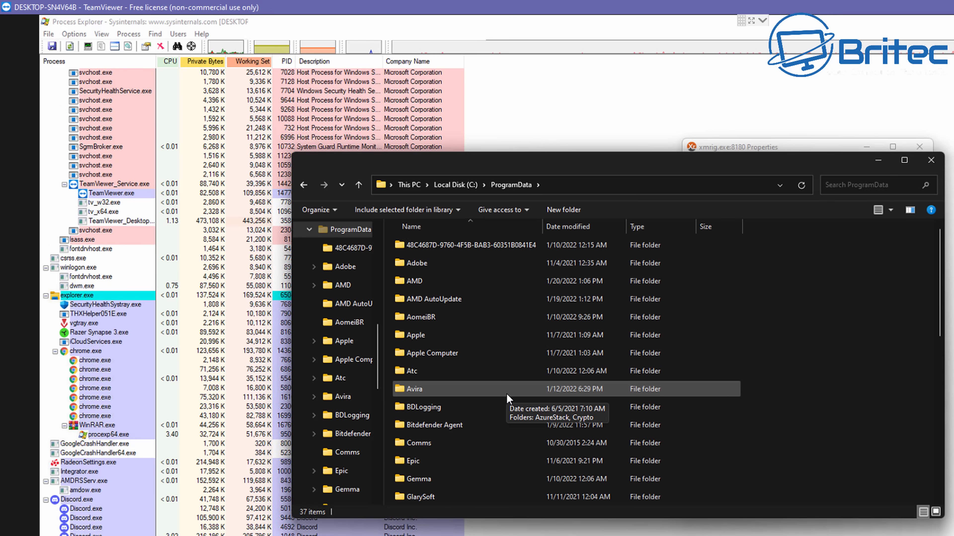
pyautogui.scroll(-3, 449, 393)
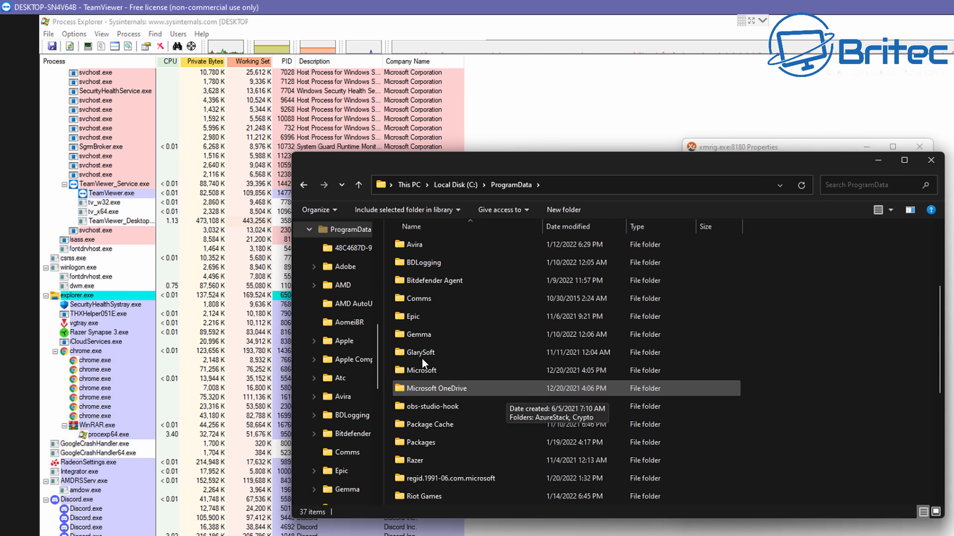
pyautogui.click(308, 229)
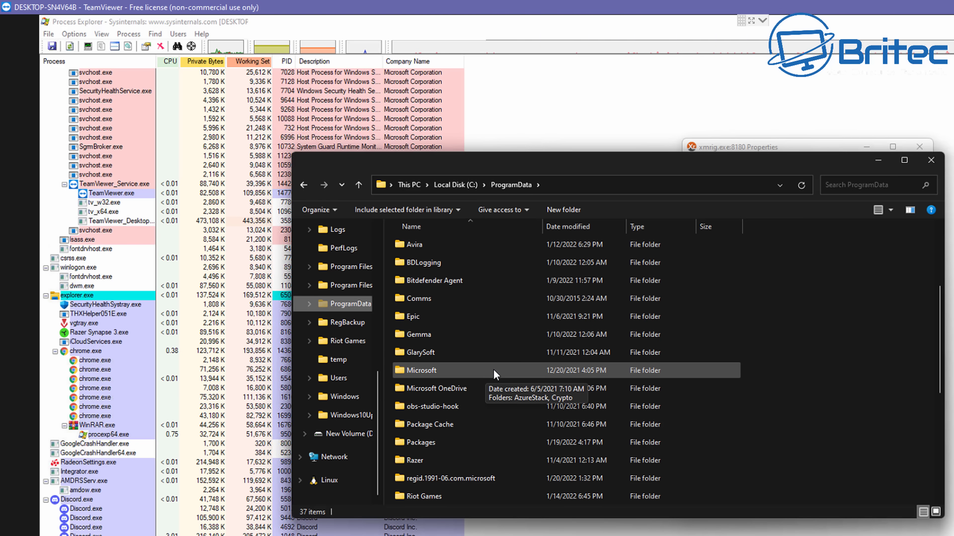
# - Check ProgramData for the WinFiles folder, try to revisit it through the navigation history, and close the File Explorer window
pyautogui.scroll(3, 493, 376)
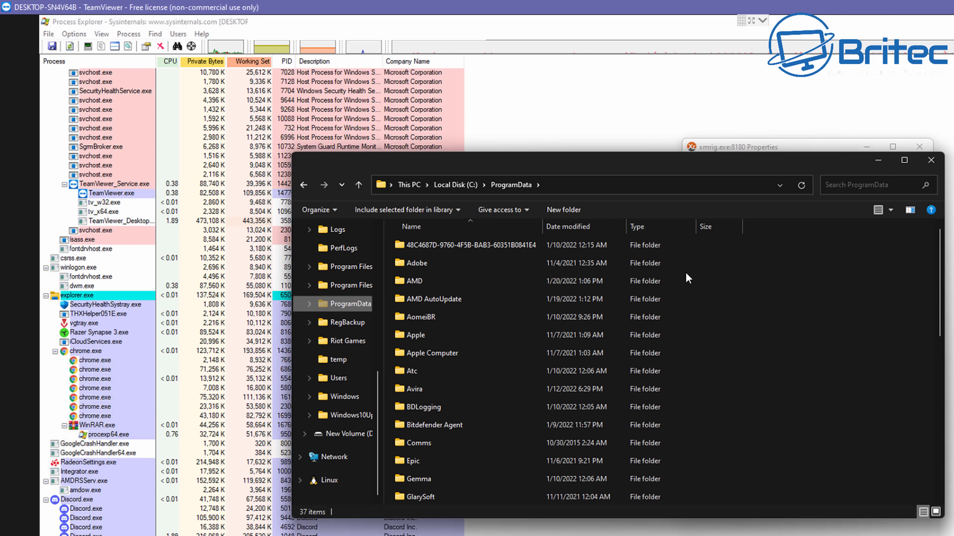
pyautogui.click(323, 184)
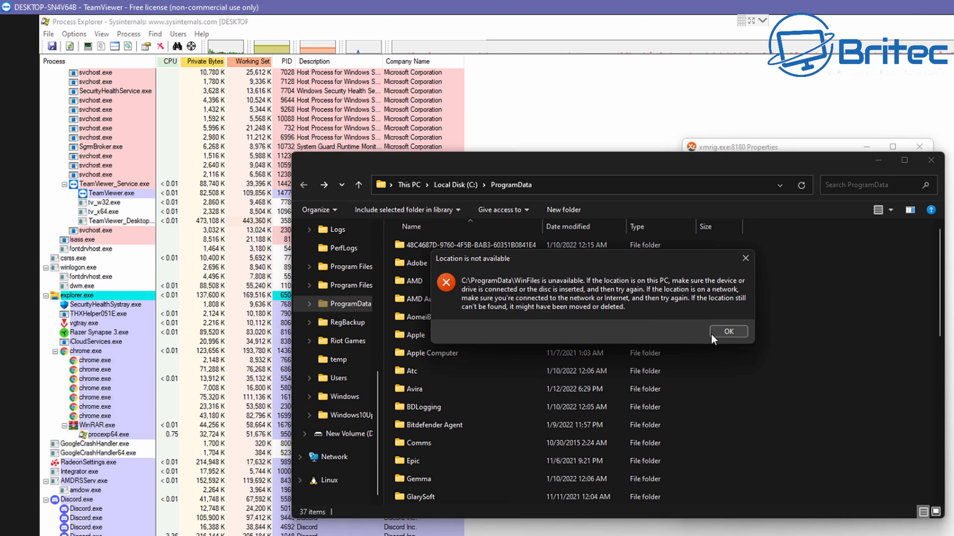
pyautogui.click(729, 332)
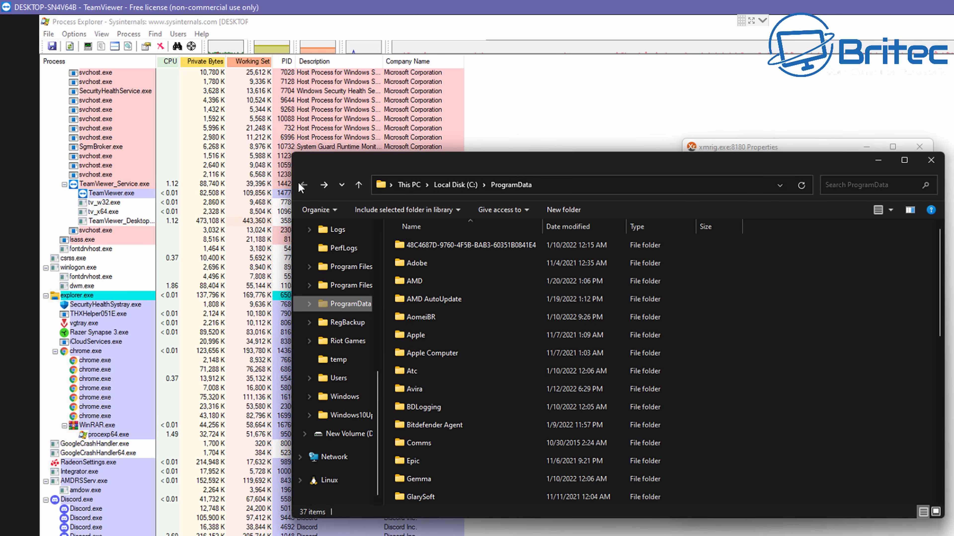
pyautogui.click(303, 184)
pyautogui.click(735, 336)
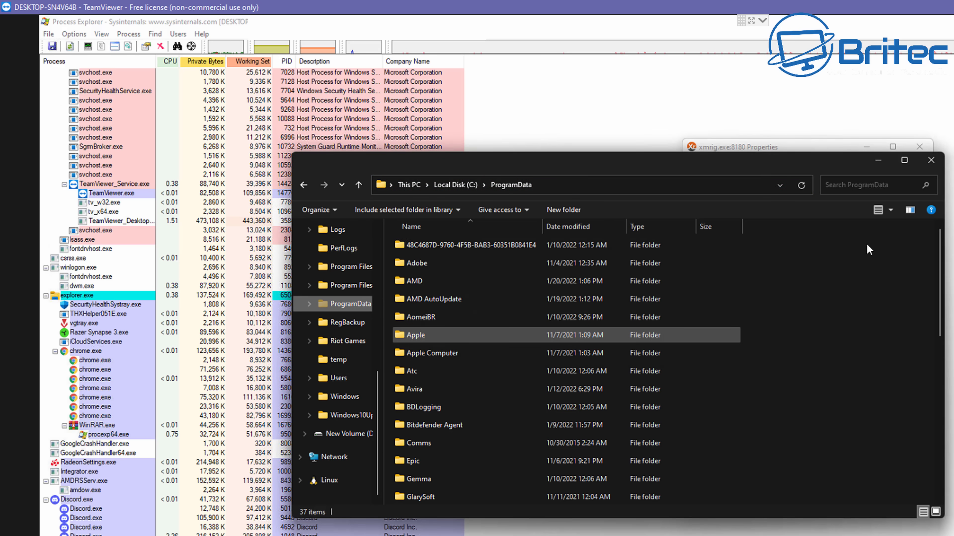
pyautogui.click(930, 160)
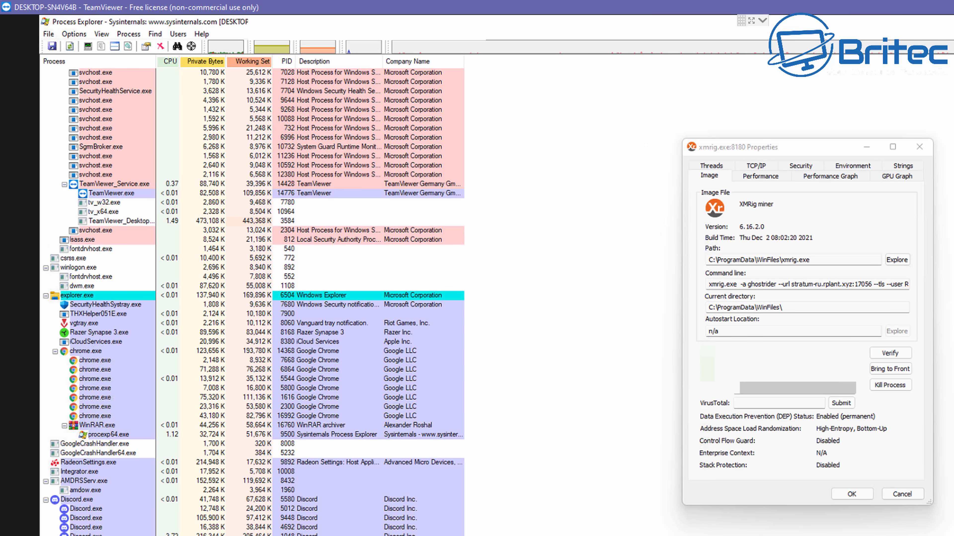
# - Open the Downloads folder in a new File Explorer window, check it for suspicious files, and close the window
pyautogui.rightClick(111, 535)
pyautogui.click(111, 535)
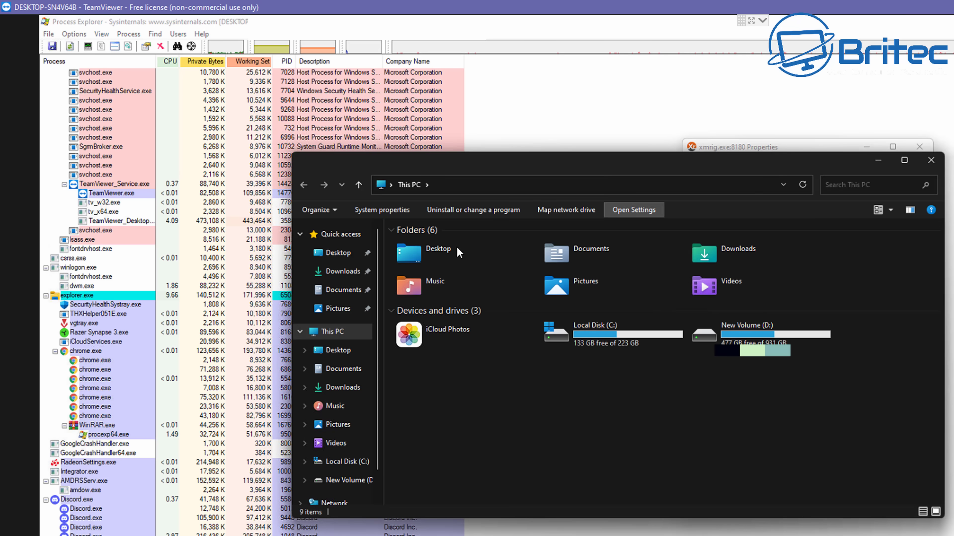
pyautogui.click(737, 250)
pyautogui.doubleClick(737, 250)
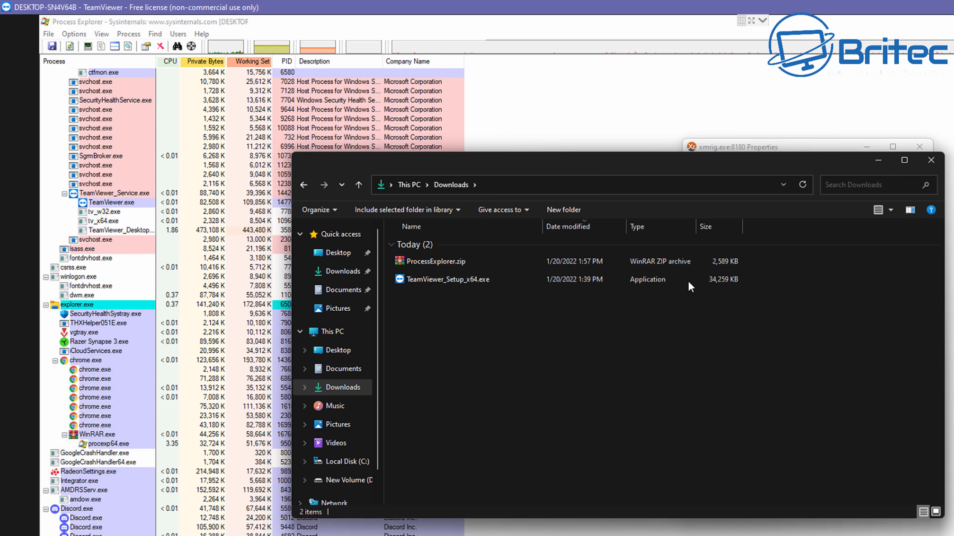
pyautogui.click(927, 165)
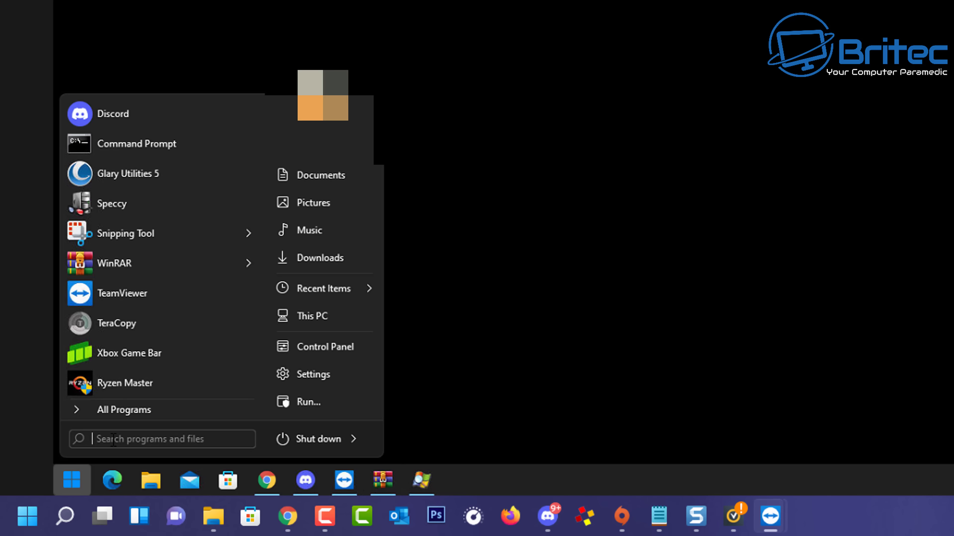
# - Search Windows for %appdata% and open the Roaming folder
pyautogui.write('%')
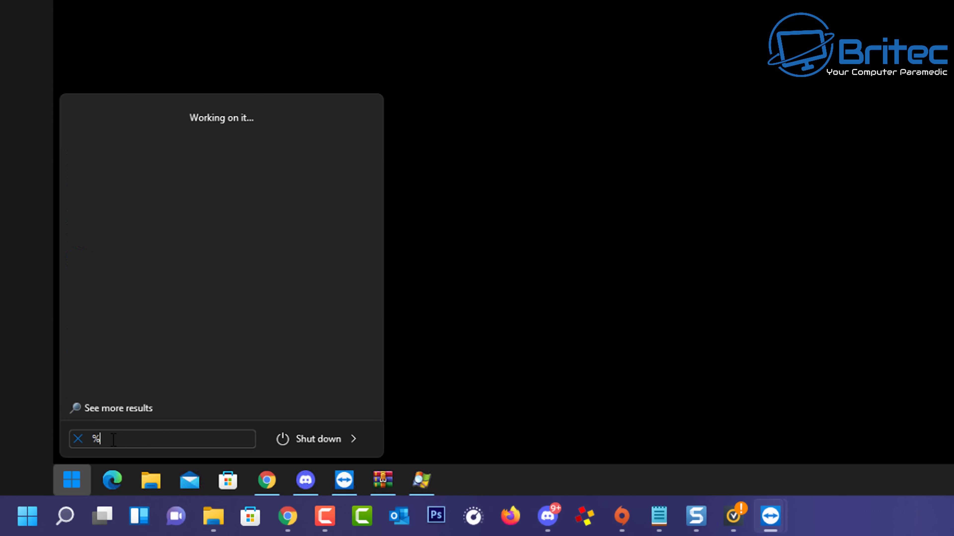
pyautogui.write('app')
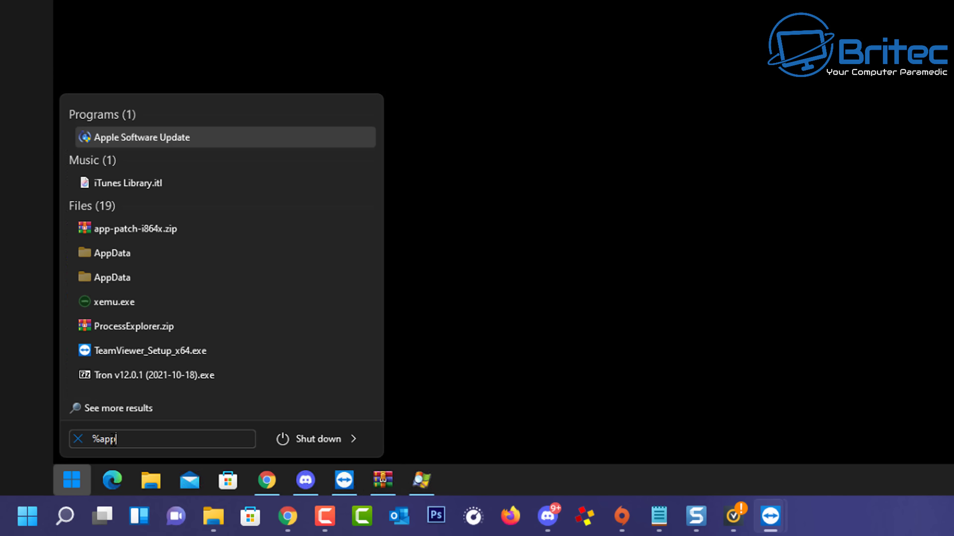
pyautogui.write('data')
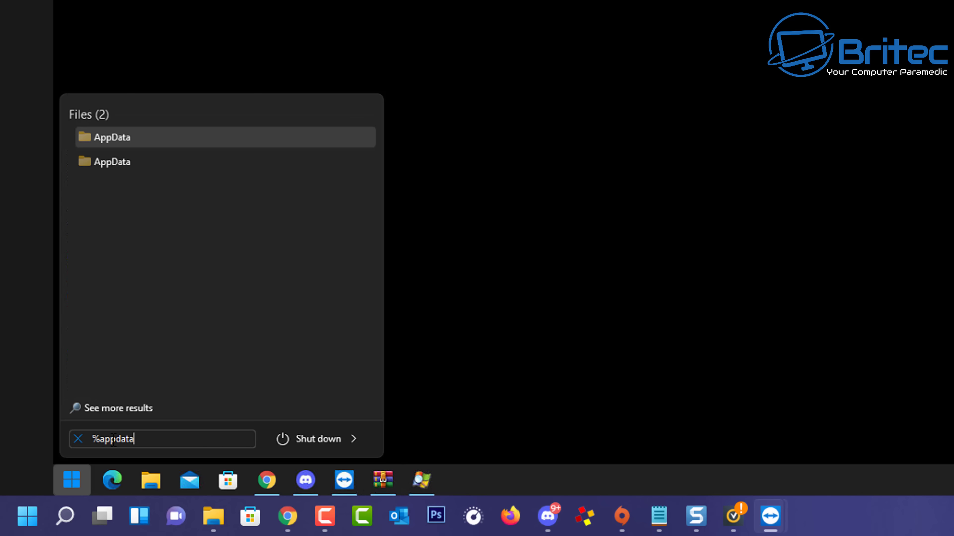
pyautogui.write('%')
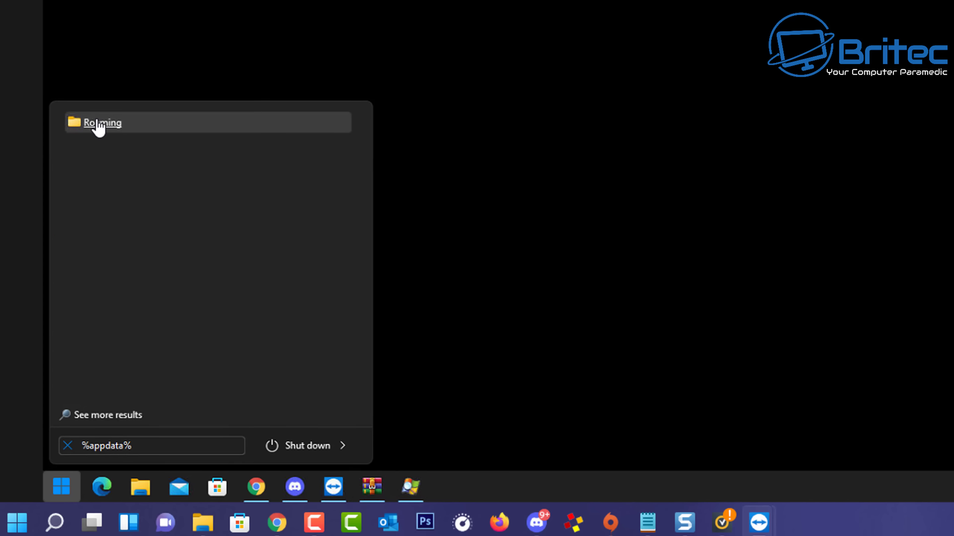
pyautogui.click(97, 124)
# - Inspect the contents of the WinRAR folder inside AppData\Roaming and return to Roaming
pyautogui.scroll(-1, 904, 166)
pyautogui.moveTo(905, 210); pyautogui.dragTo(912, 327)
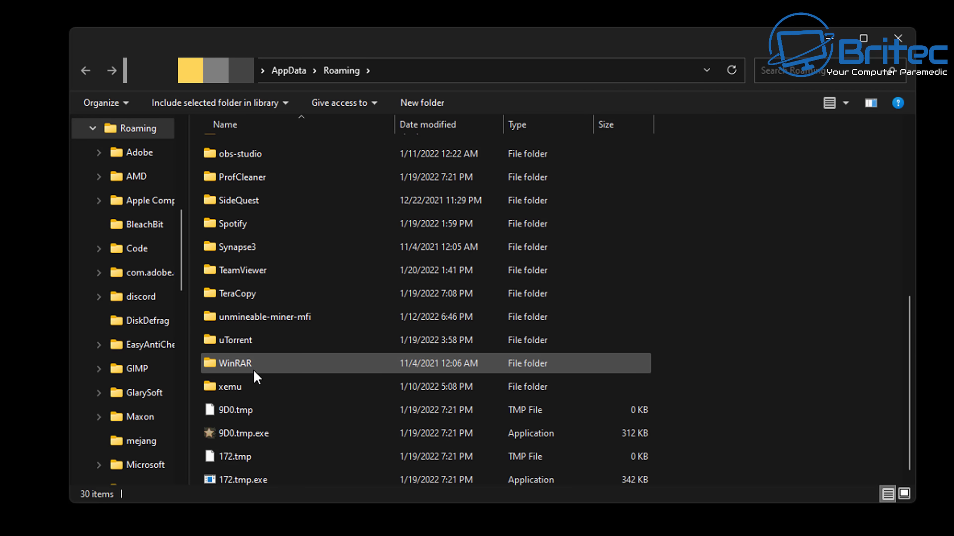
pyautogui.doubleClick(268, 374)
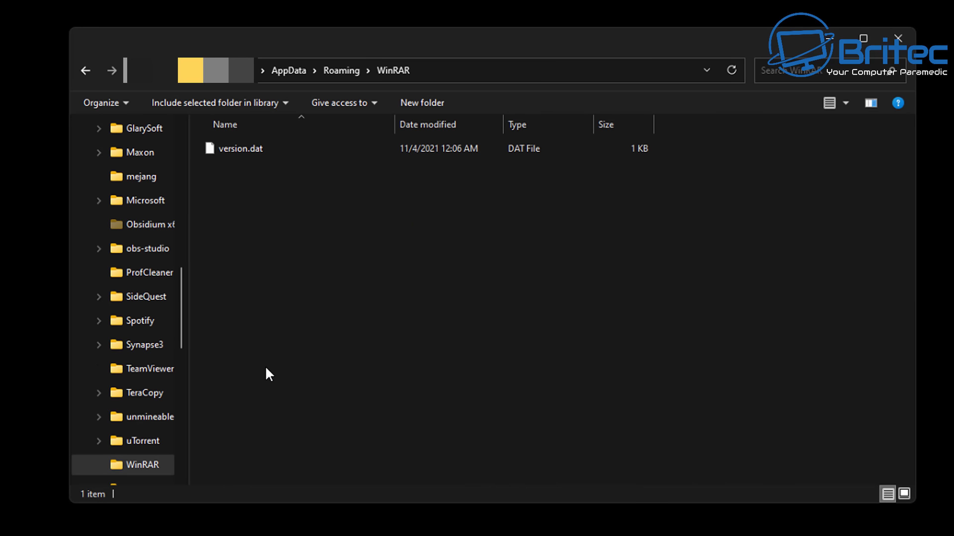
pyautogui.click(86, 70)
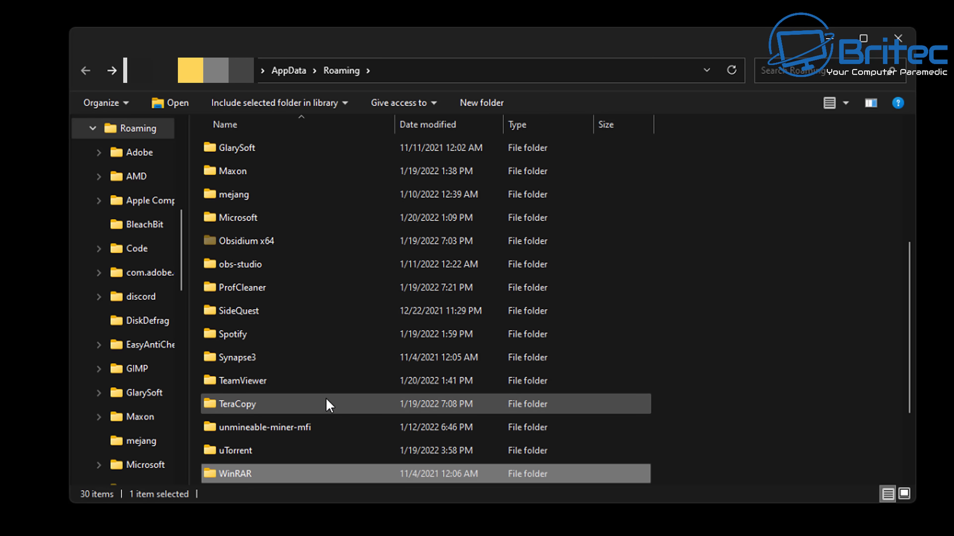
# - Delete 9D0.tmp, 9D0.tmp.exe, 172.tmp and 172.tmp.exe from the AppData\Roaming folder
pyautogui.scroll(-1, 325, 405)
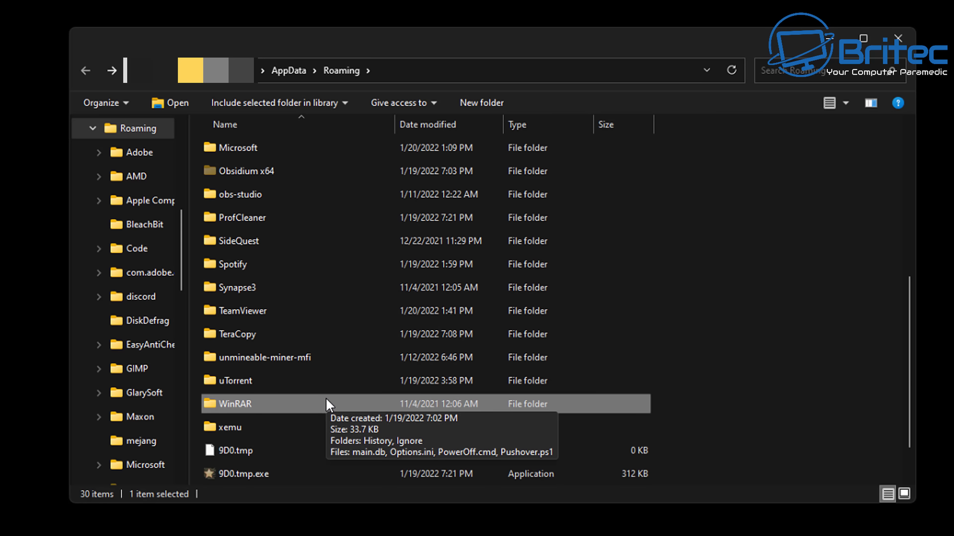
pyautogui.scroll(-1, 286, 441)
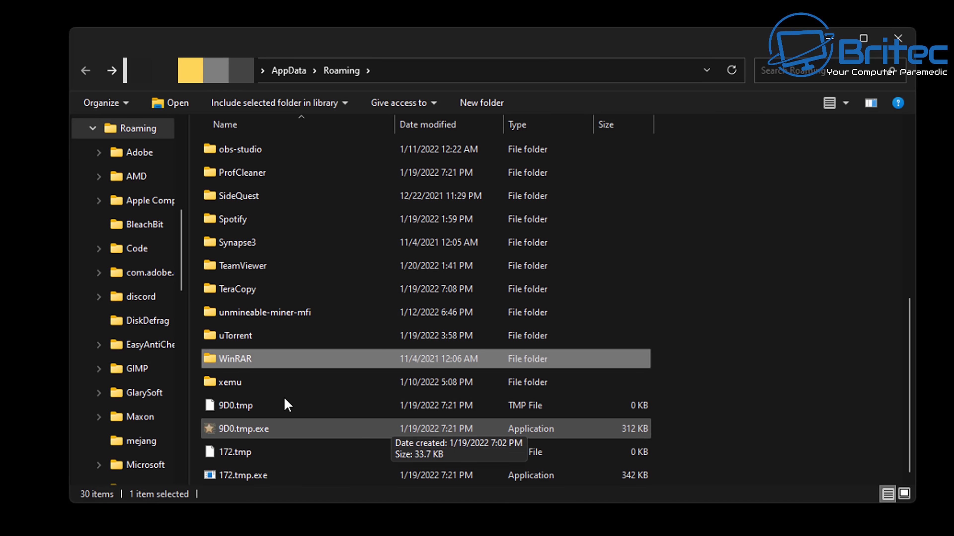
pyautogui.click(267, 406)
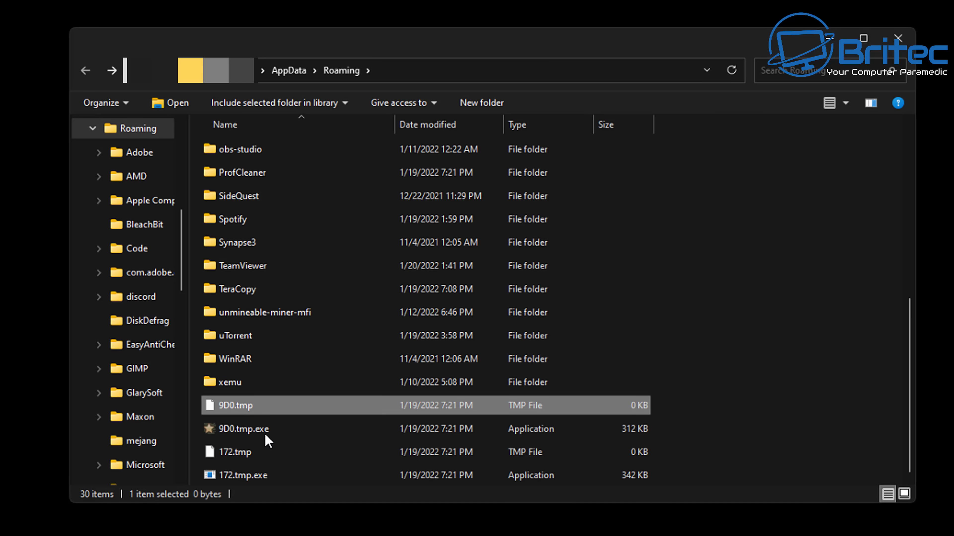
pyautogui.keyDown('shift'); pyautogui.click(258, 470); pyautogui.keyUp('shift')
pyautogui.press('Delete')
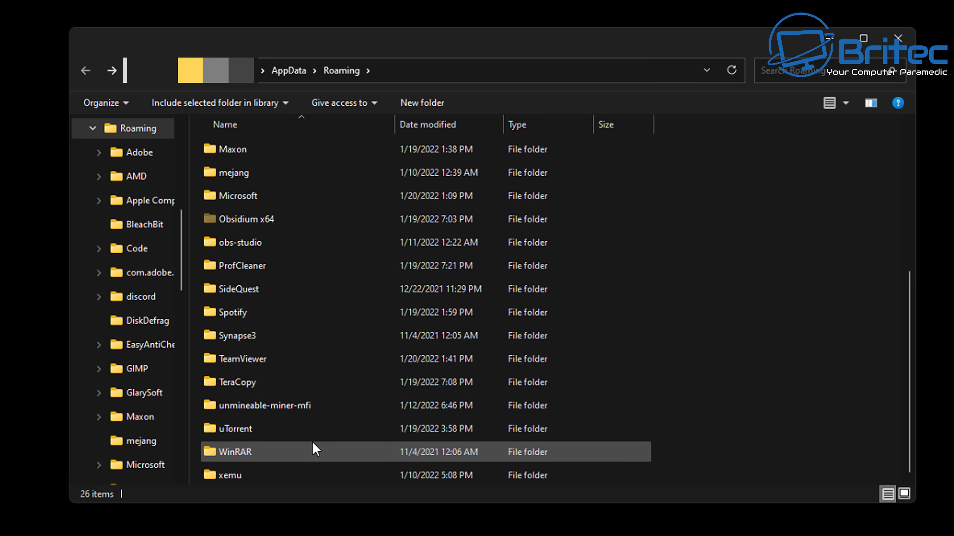
# - Delete the unmineable-miner-mfi folder from AppData\Roaming and look over the remaining folders
pyautogui.click(282, 412)
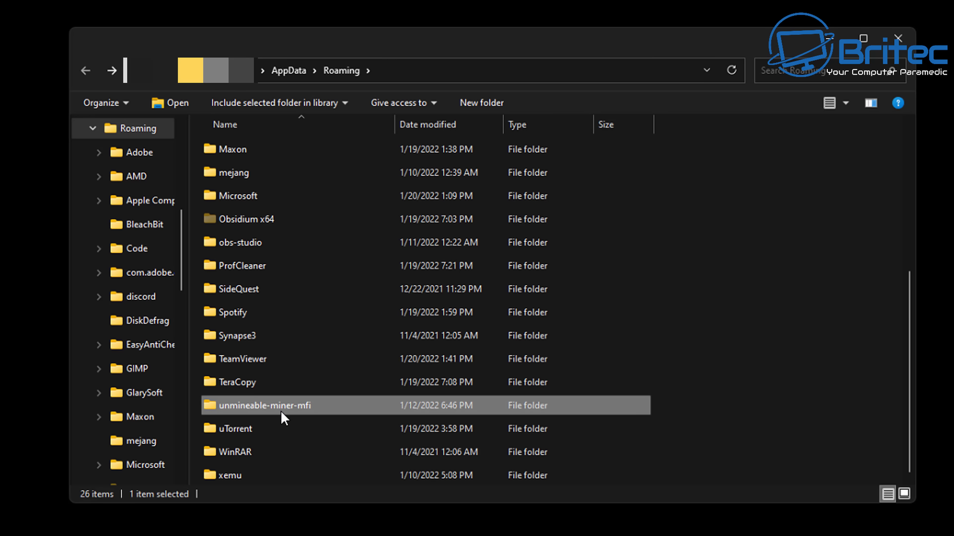
pyautogui.press('Delete')
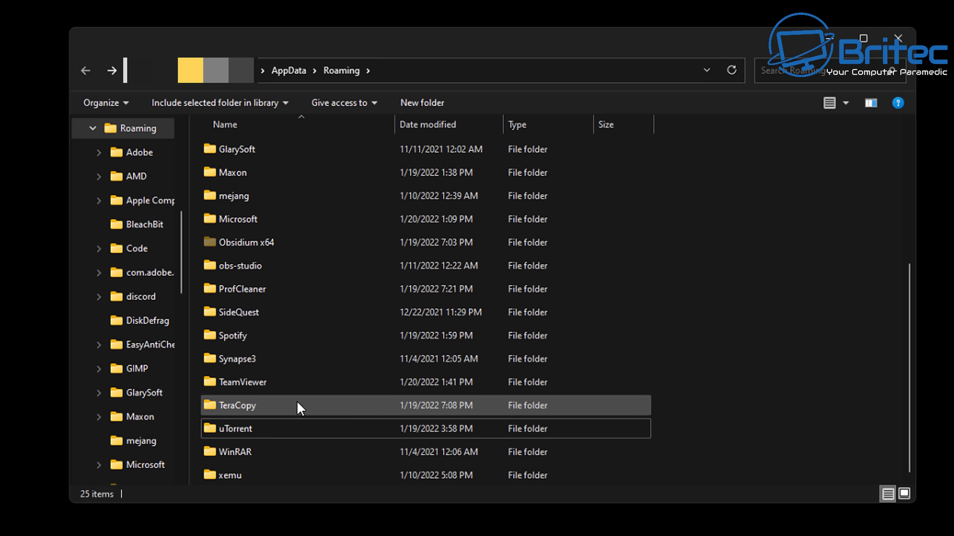
pyautogui.scroll(1, 281, 349)
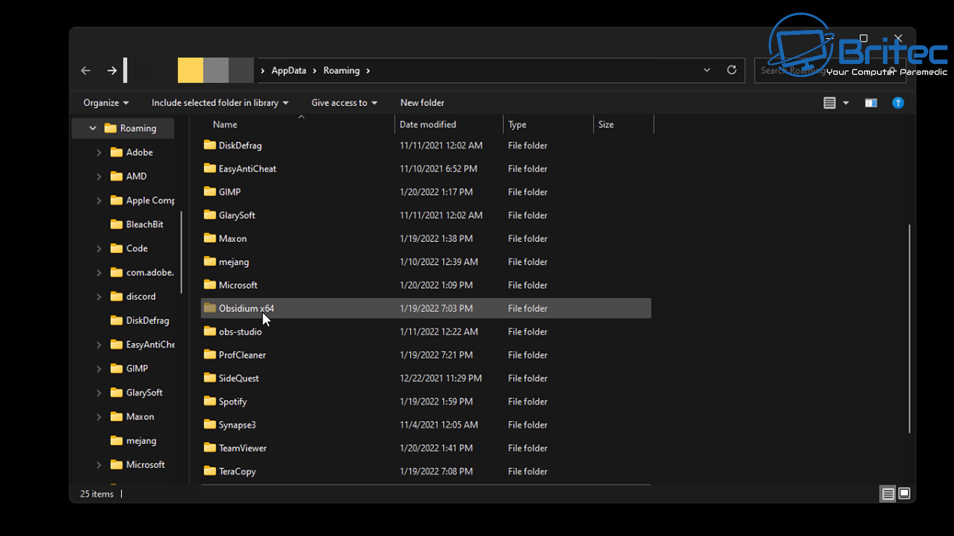
pyautogui.scroll(3, 324, 364)
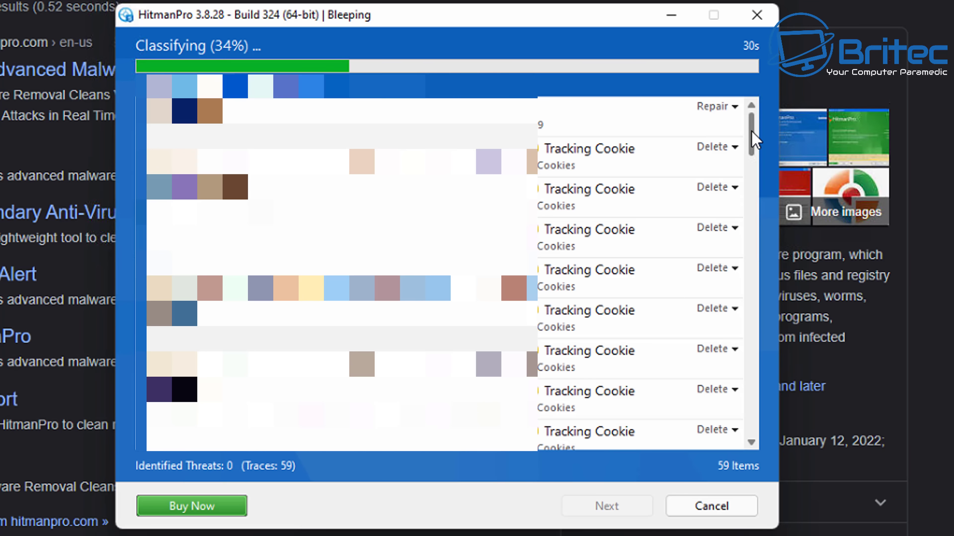
# - Review the items detected by the HitmanPro scan and reboot the computer to complete the malware removal
pyautogui.moveTo(750, 135); pyautogui.dragTo(753, 462)
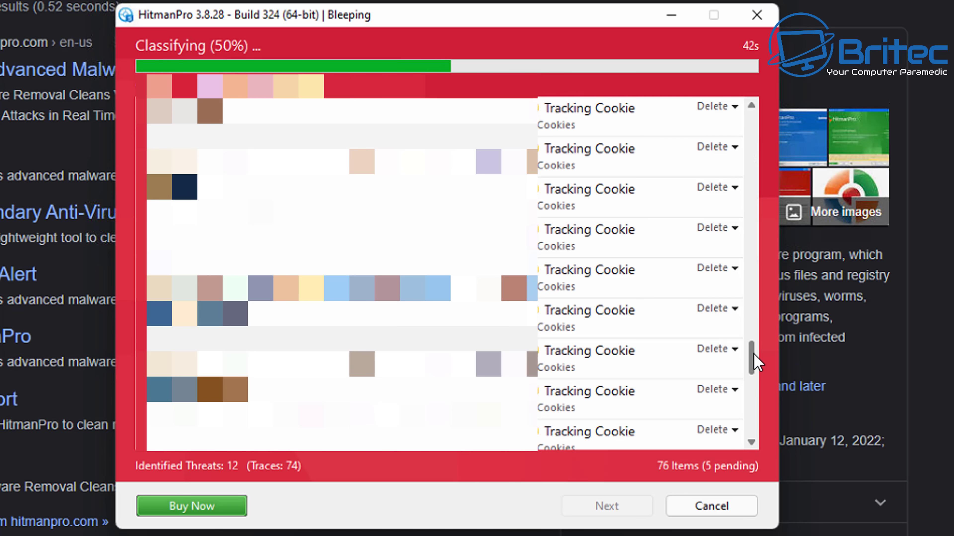
pyautogui.moveTo(756, 363); pyautogui.dragTo(751, 427)
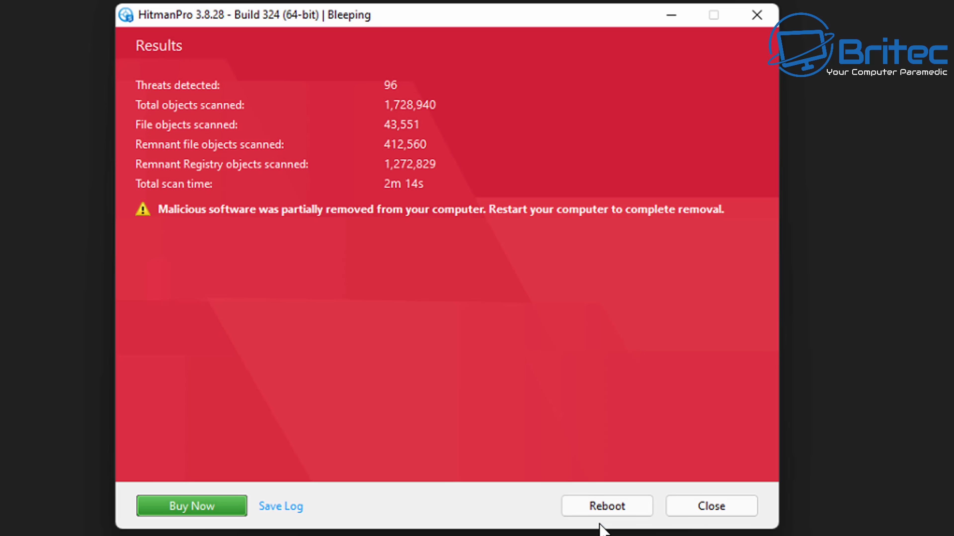
pyautogui.click(599, 504)
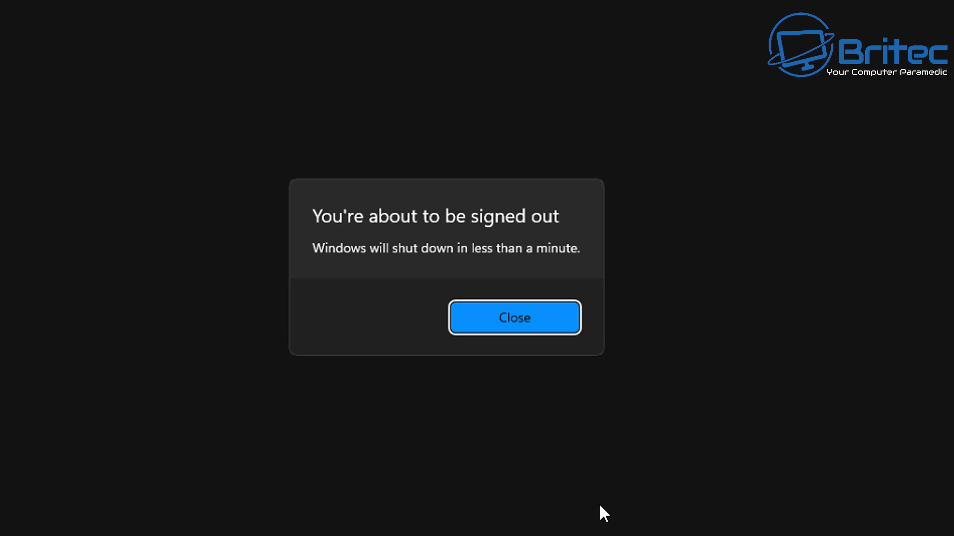
pyautogui.click(514, 330)
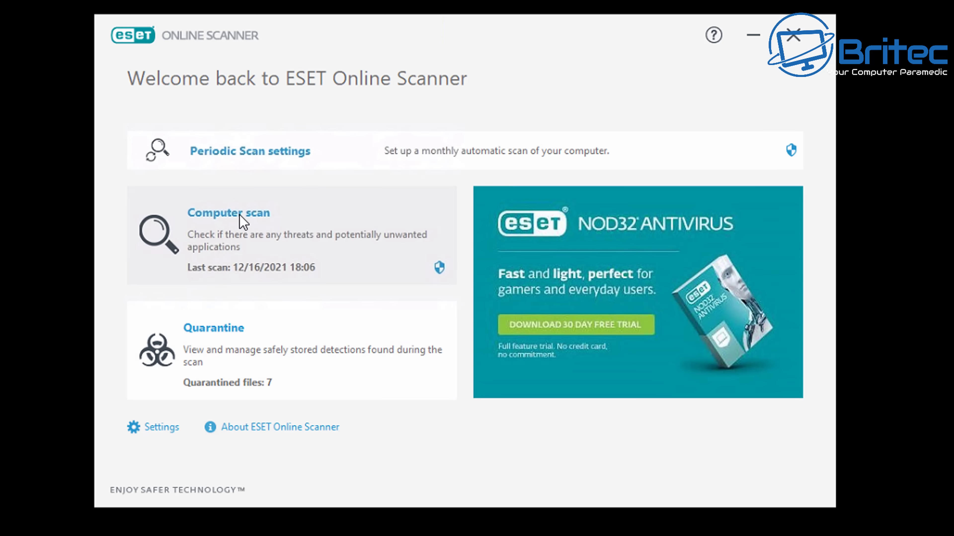
# - Start a full computer scan in ESET Online Scanner with detection of potentially unwanted applications enabled, allowing it to make changes
pyautogui.click(242, 220)
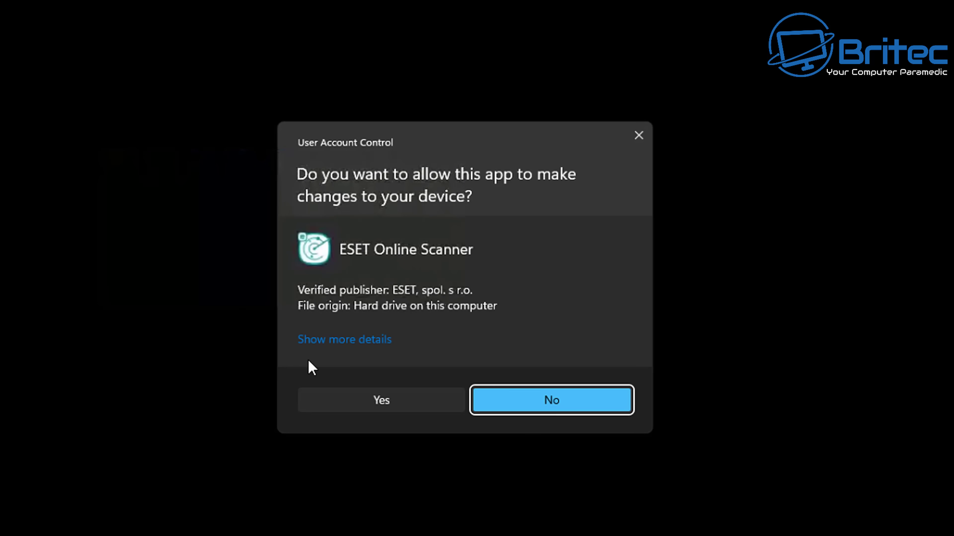
pyautogui.click(376, 401)
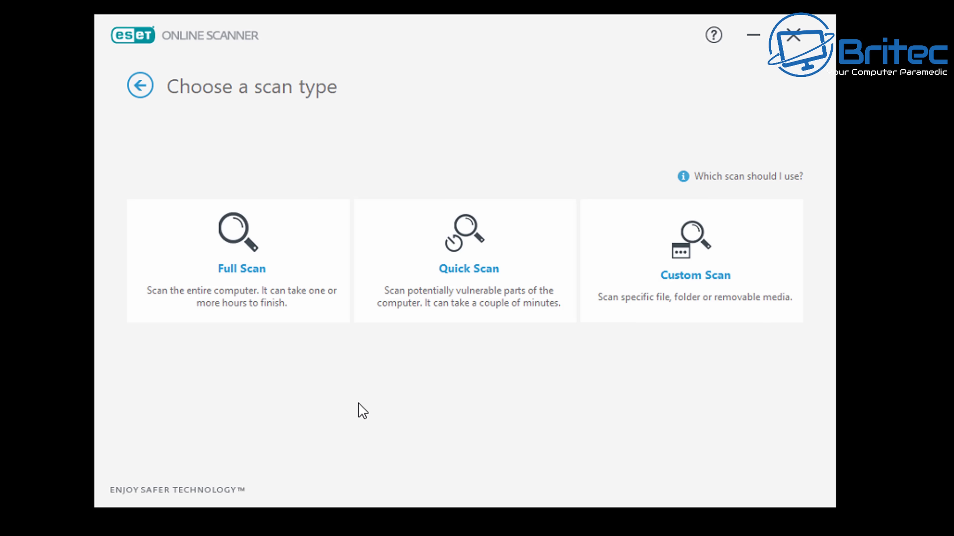
pyautogui.click(259, 267)
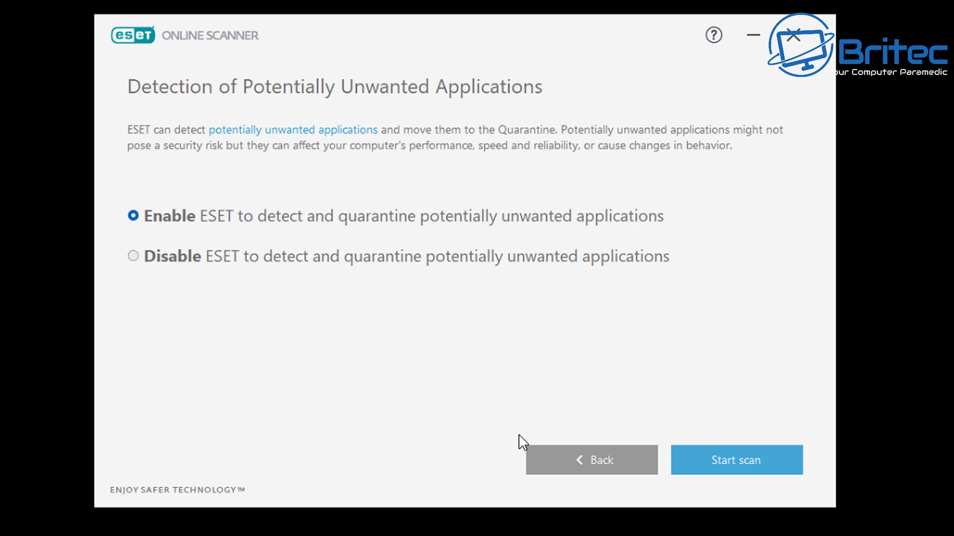
pyautogui.click(735, 464)
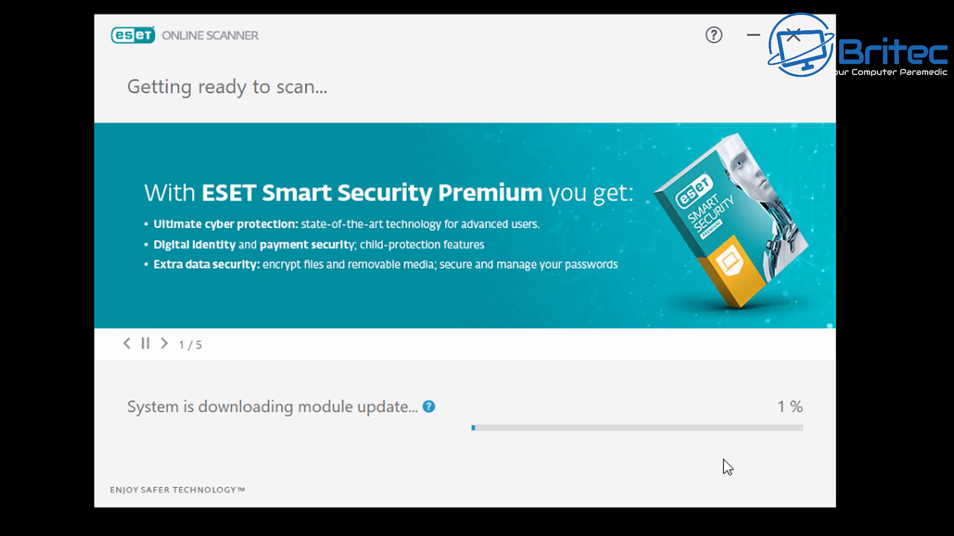